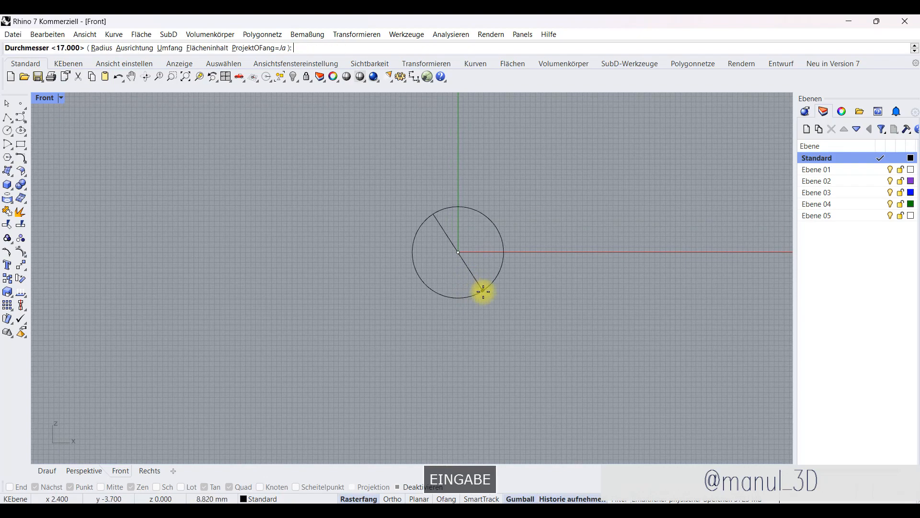
Finish the origin-centred circle with a diameter of 16 mm and move its seam to the circle's lowest point.
text(16)
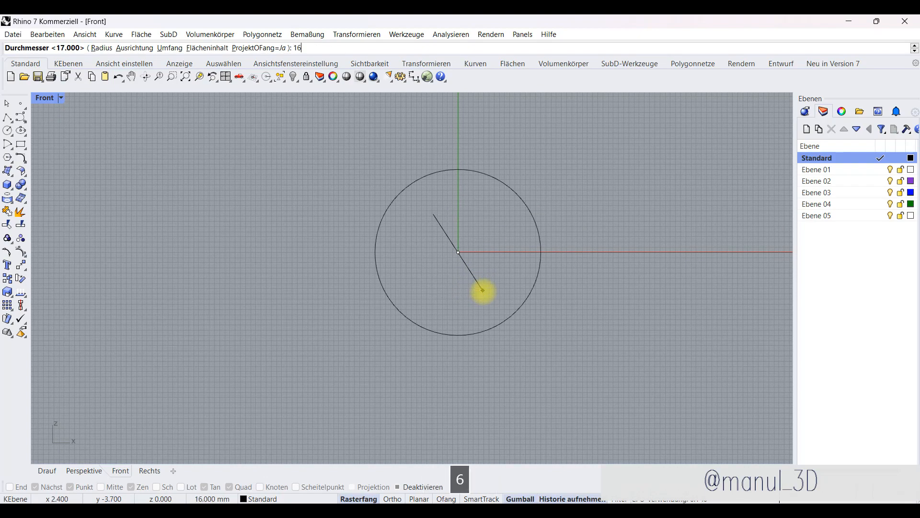
key(Return)
click(541, 254)
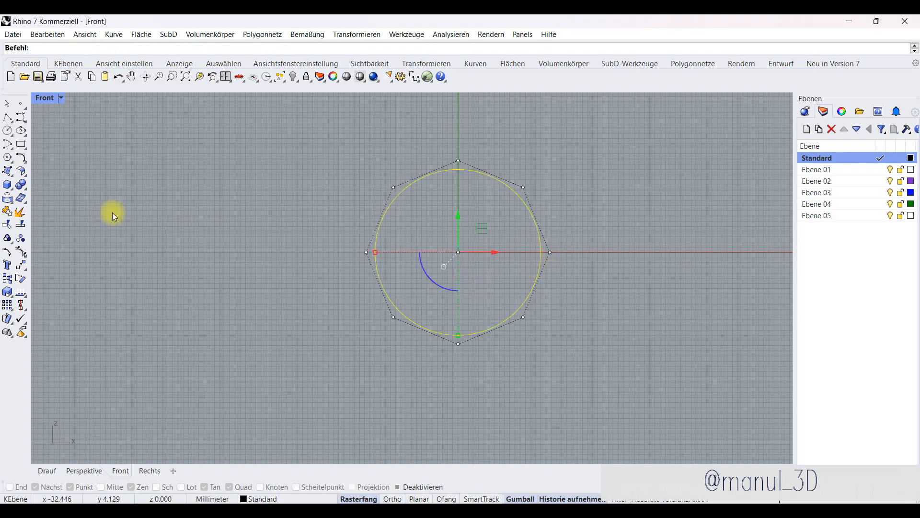
click(20, 292)
scroll(542, 252, up, 8)
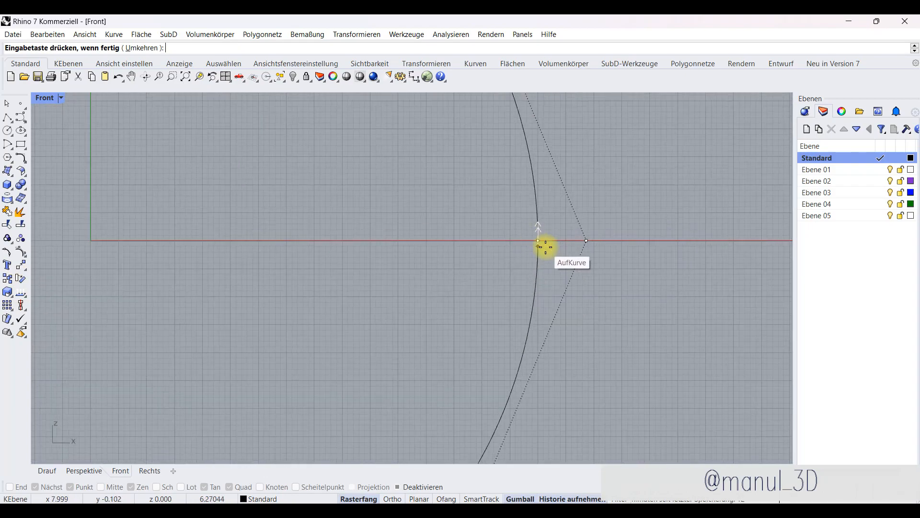
click(542, 251)
scroll(479, 271, down, 8)
text(0)
key(Return)
scroll(333, 281, down, 2)
click(518, 270)
click(369, 400)
Check the position and direction of the circle's seam.
click(20, 292)
scroll(382, 354, up, 8)
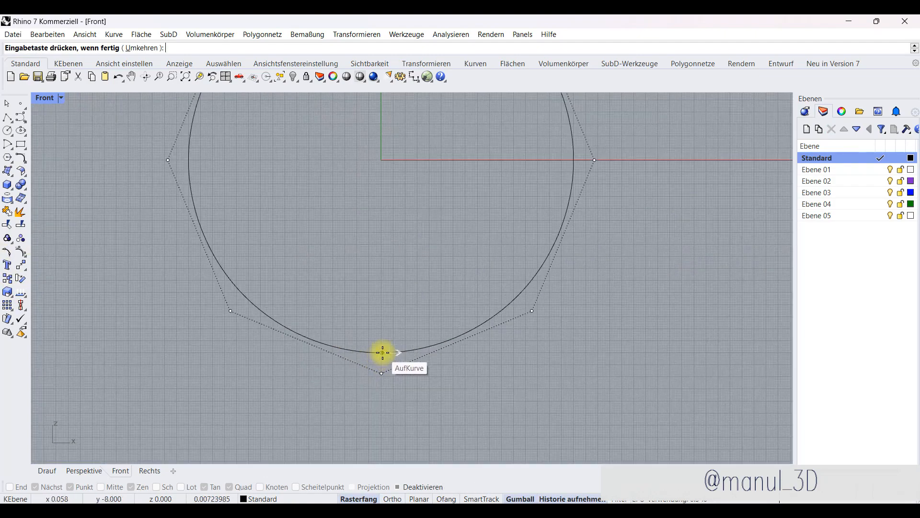
key(Escape)
Place a point object at the origin to mark the circle's centre.
scroll(404, 373, down, 8)
right_drag(423, 355, 424, 379)
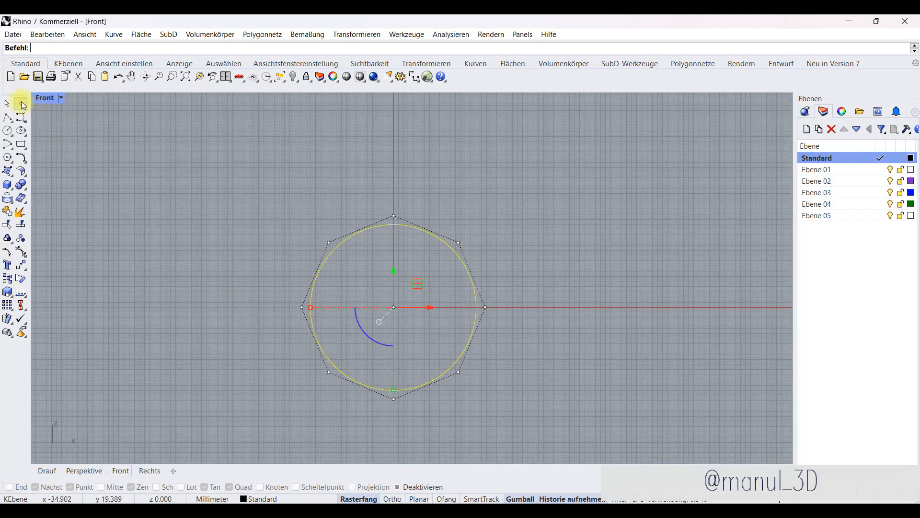
text(0)
key(Return)
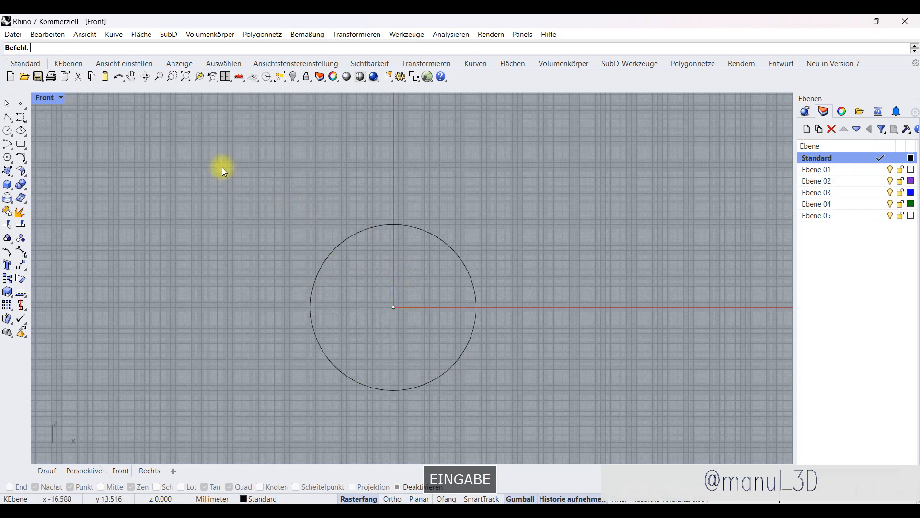
Move the circle and its centre point from the circle's topmost point to the origin (0).
drag(222, 168, 536, 412)
click(22, 275)
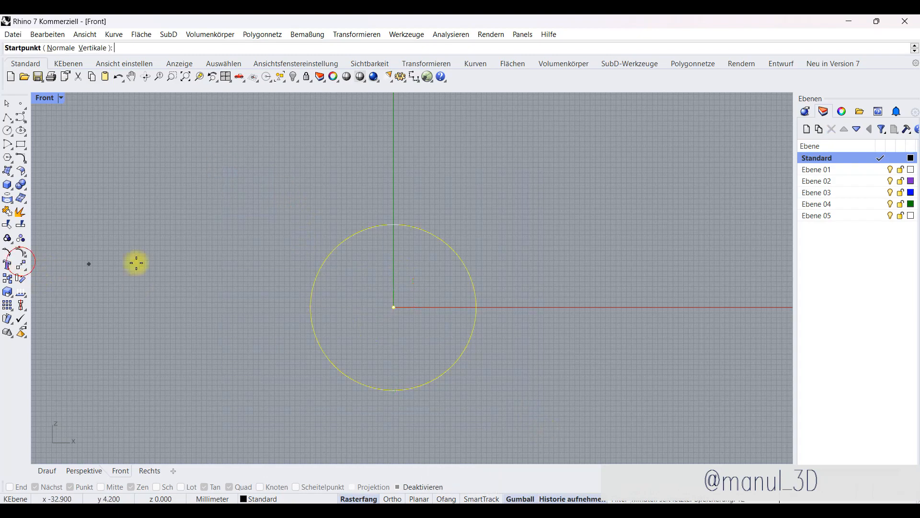
click(394, 223)
text(0)
key(Return)
Move the circle alone 1.5 mm along the positive Y axis, leaving the centre point in place.
double_click(45, 98)
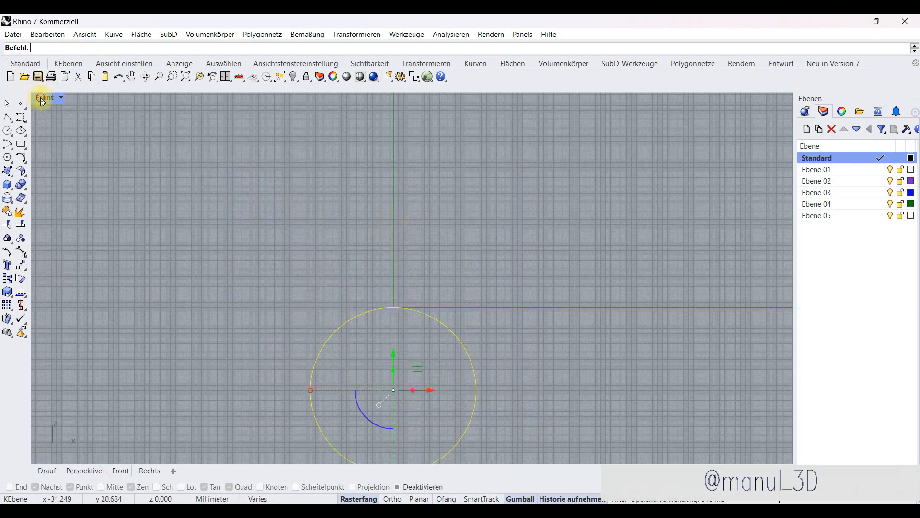
click(553, 166)
scroll(553, 165, down, 3)
click(596, 180)
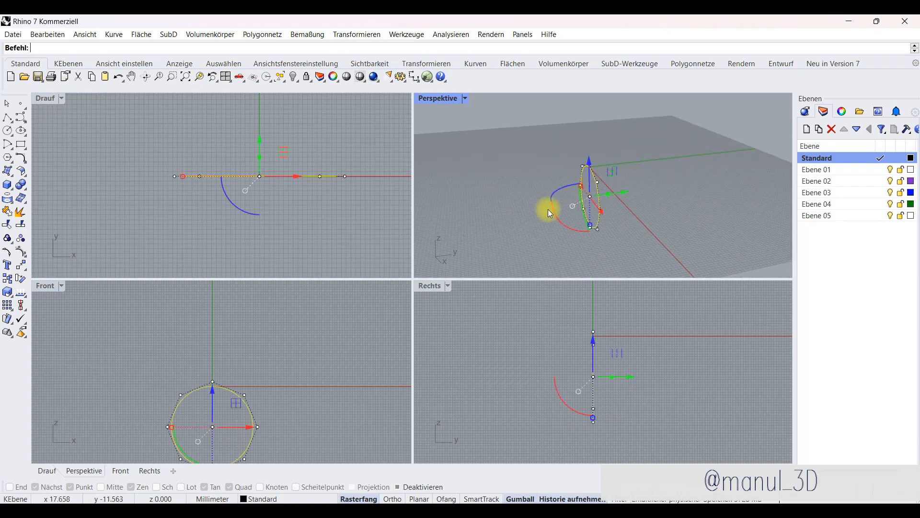
scroll(620, 383, up, 2)
click(614, 376)
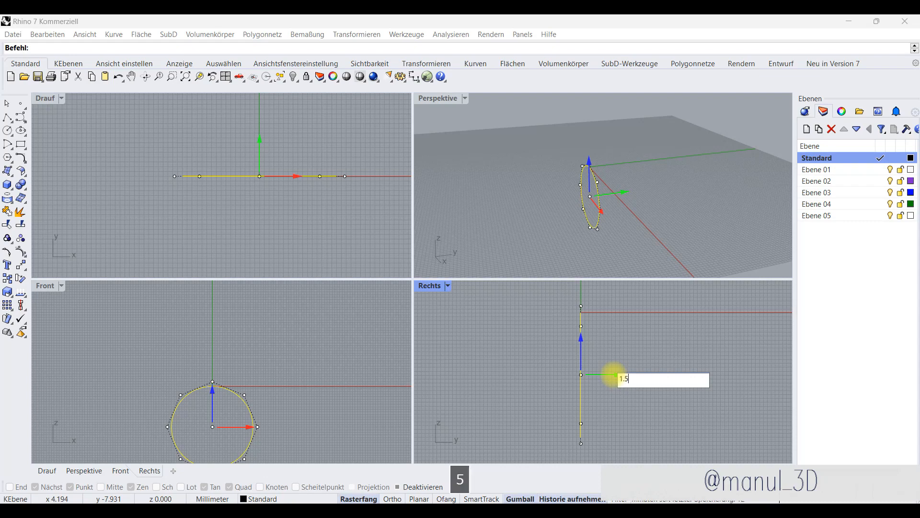
key(Return)
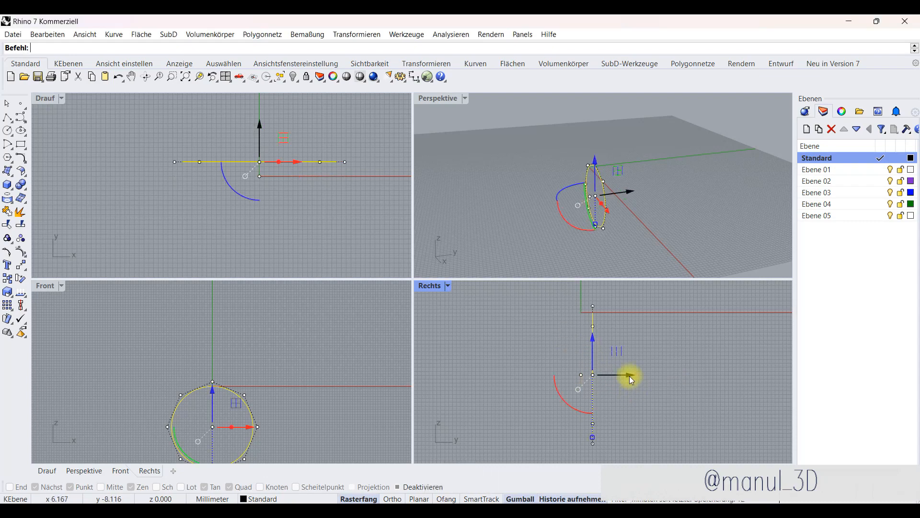
Copy the circle to the opposite side of the centre point and show the control points of both circles.
scroll(605, 376, up, 2)
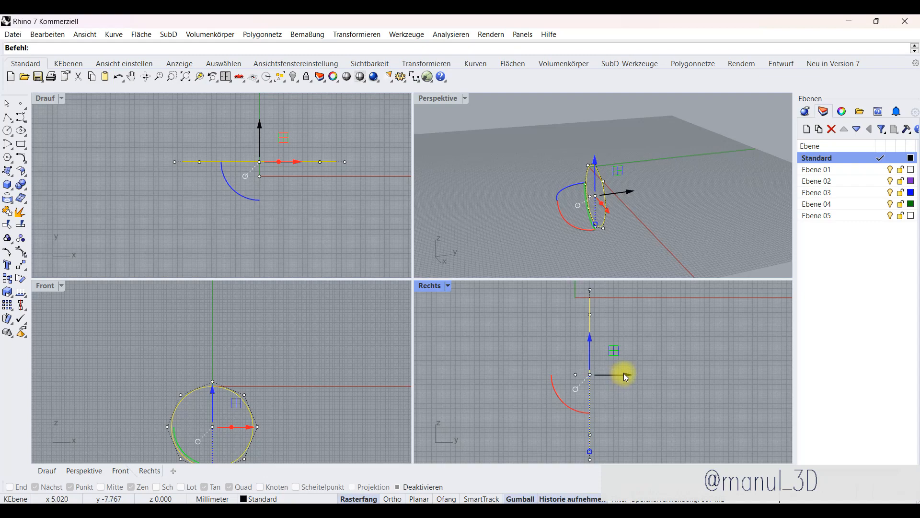
alt+drag(626, 375, 561, 392)
click(669, 376)
click(562, 339)
click(17, 249)
click(597, 172)
right_click(597, 172)
Flare the negative-Y circle by moving its top, upper side and bottom control points outward along Y.
right_drag(589, 195, 581, 216)
scroll(581, 216, up, 4)
double_click(438, 98)
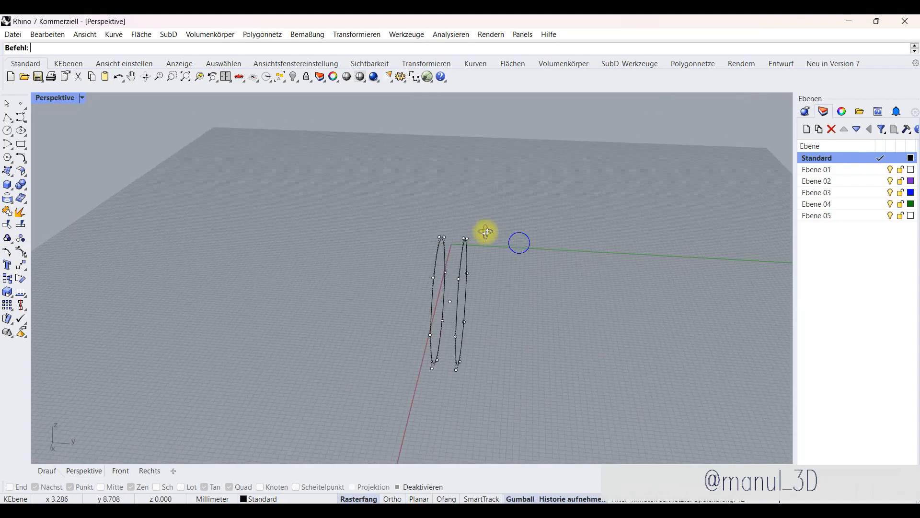
scroll(485, 230, up, 3)
drag(433, 234, 369, 225)
right_drag(368, 225, 450, 213)
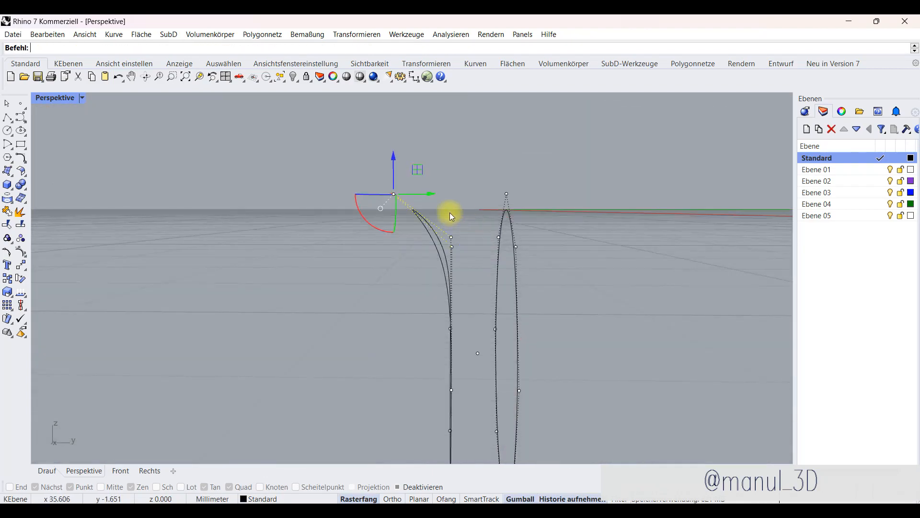
drag(494, 249, 419, 249)
right_drag(419, 249, 480, 297)
click(428, 393)
drag(493, 412, 453, 389)
Move the top and bottom control points of the positive-Y circle outward along Y.
scroll(433, 387, up, 3)
right_drag(497, 269, 530, 177)
click(509, 164)
drag(530, 177, 526, 156)
right_drag(526, 156, 531, 277)
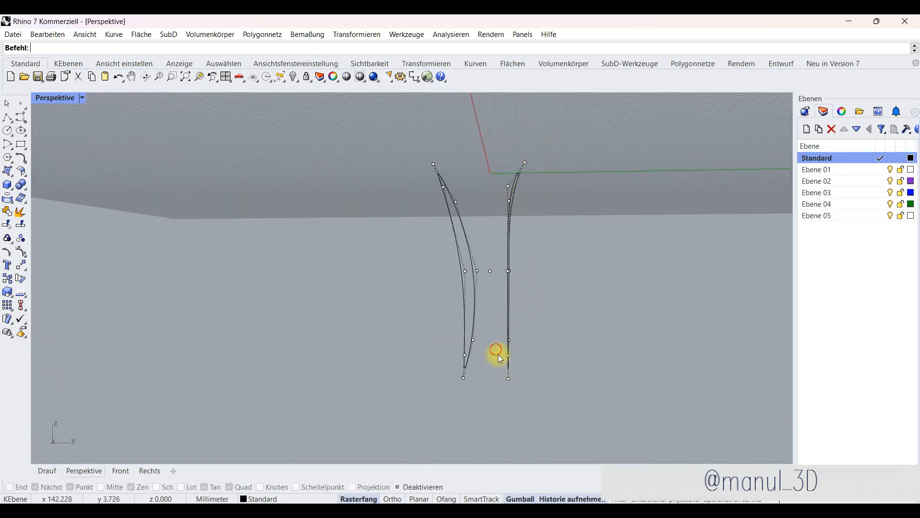
drag(545, 368, 516, 372)
right_drag(542, 329, 527, 300)
Move the protruding lower side control point of the positive-Y circle inward in the Right view, in line with its counterpart.
double_click(48, 97)
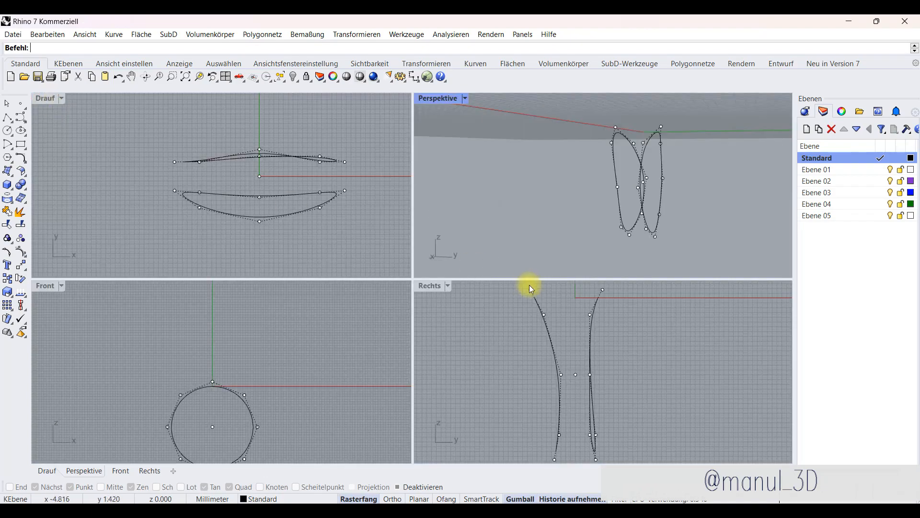
double_click(437, 287)
scroll(463, 339, up, 4)
click(482, 327)
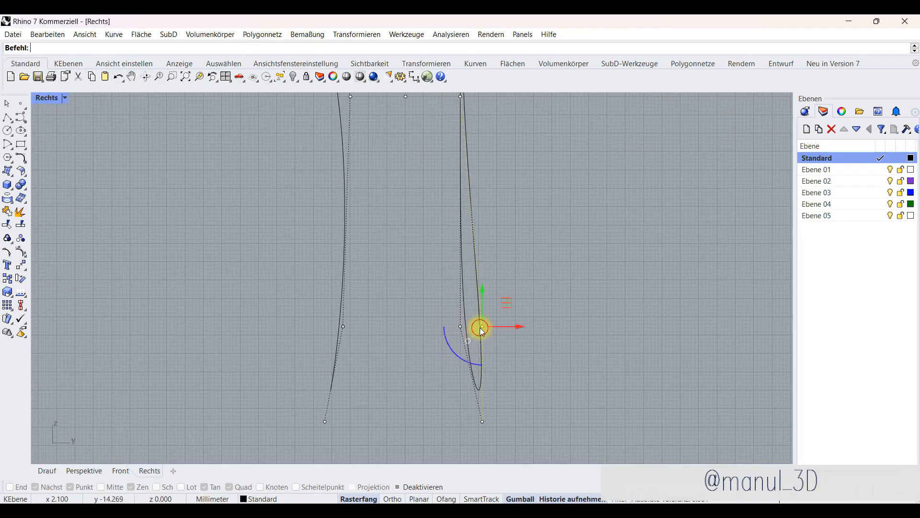
drag(515, 327, 470, 325)
scroll(499, 307, down, 5)
Move the upper side control points of the positive-Y circle outward in the Right view to flare its upper part.
click(484, 244)
scroll(494, 246, up, 3)
key(ctrl+z)
click(589, 250)
click(504, 195)
drag(551, 196, 519, 198)
click(572, 312)
scroll(556, 330, down, 6)
right_drag(535, 340, 559, 296)
scroll(558, 296, up, 4)
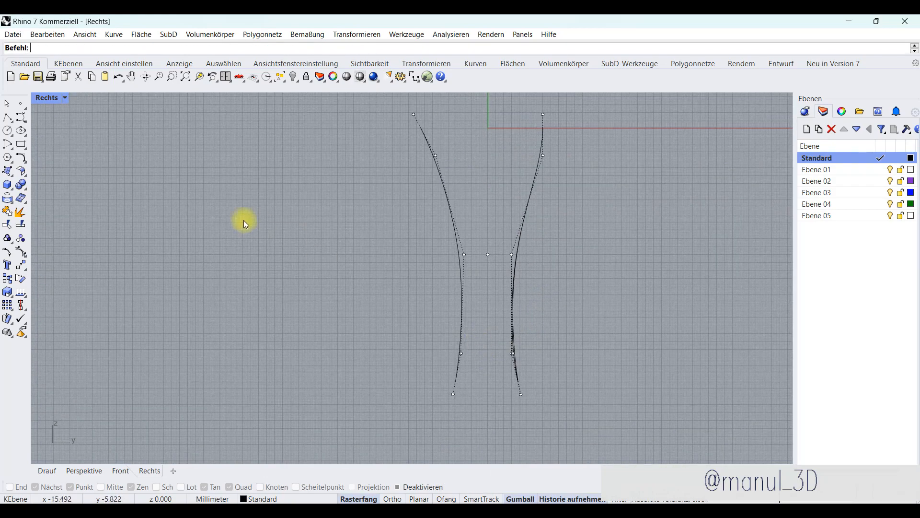
Adjust the middle control points of the curves in the Top view to even out their curvature.
double_click(48, 98)
right_drag(617, 144, 622, 214)
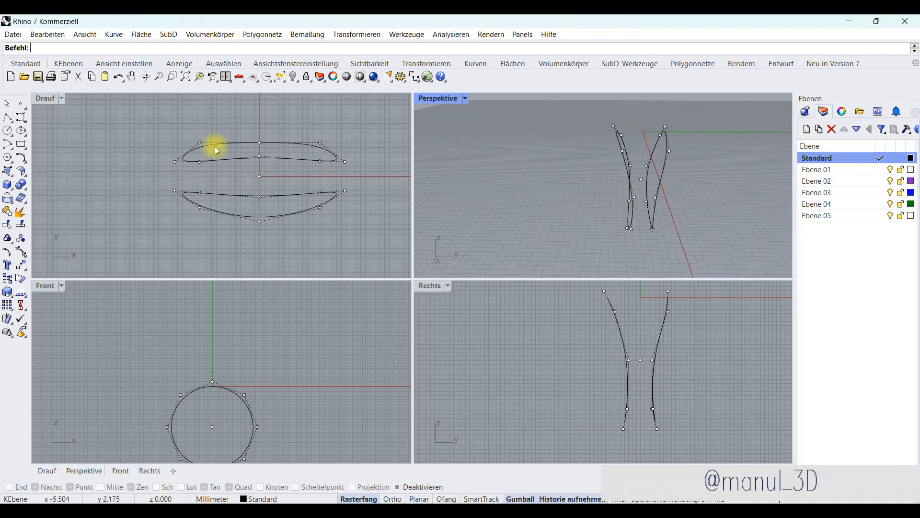
scroll(265, 123, up, 3)
click(268, 165)
scroll(267, 154, up, 3)
drag(267, 154, 260, 182)
scroll(258, 191, down, 5)
Move the lower side control points of both circles closer together in the Top view.
scroll(317, 189, up, 2)
drag(334, 165, 343, 224)
scroll(347, 235, up, 4)
right_drag(126, 187, 257, 182)
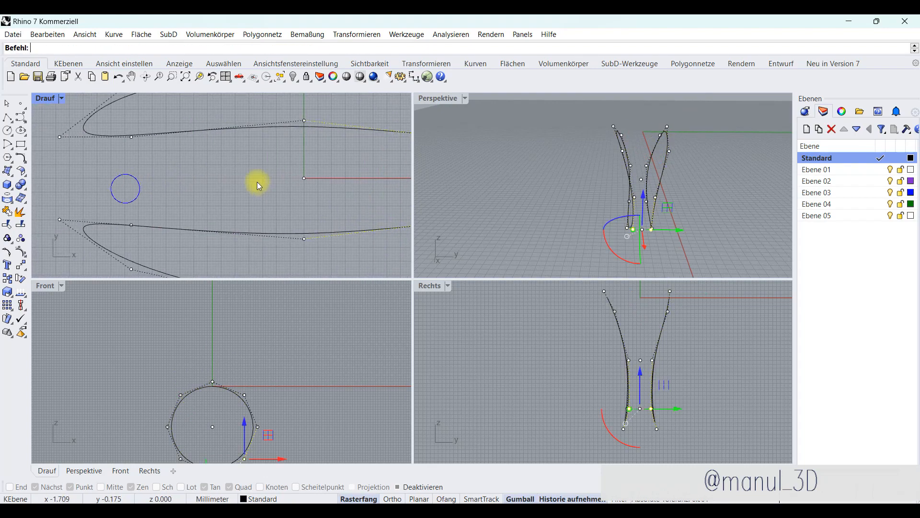
drag(140, 172, 131, 223)
click(150, 240)
Draw a control-point curve in the Right view joining the tops of both circles in two humps with a dip between.
right_drag(688, 362, 675, 387)
right_drag(698, 183, 682, 197)
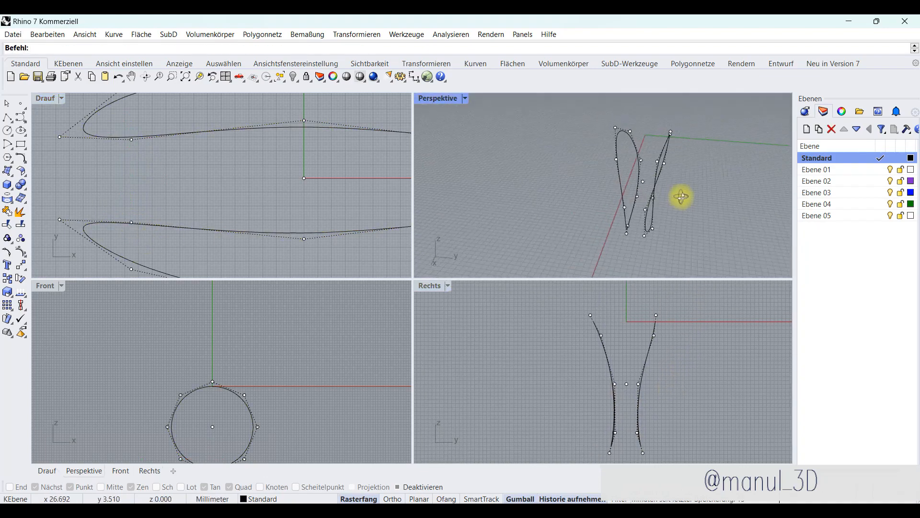
click(21, 117)
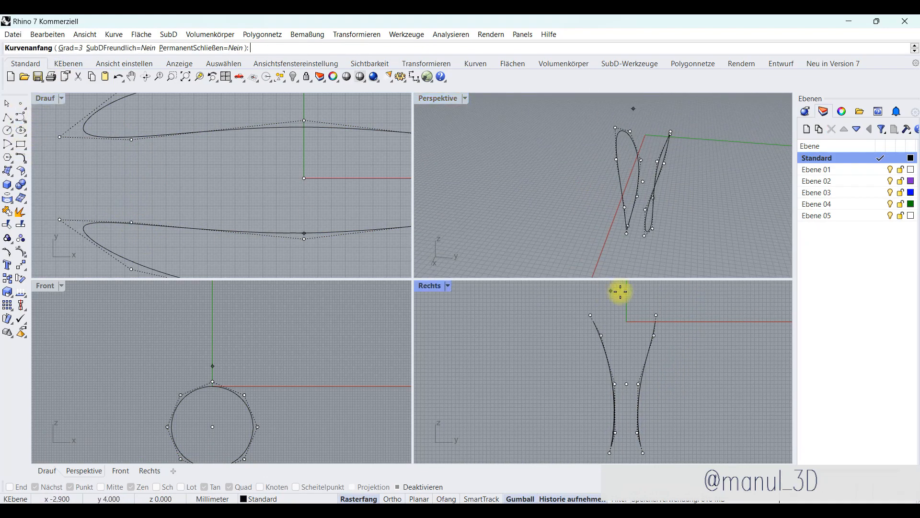
double_click(439, 287)
scroll(421, 214, up, 2)
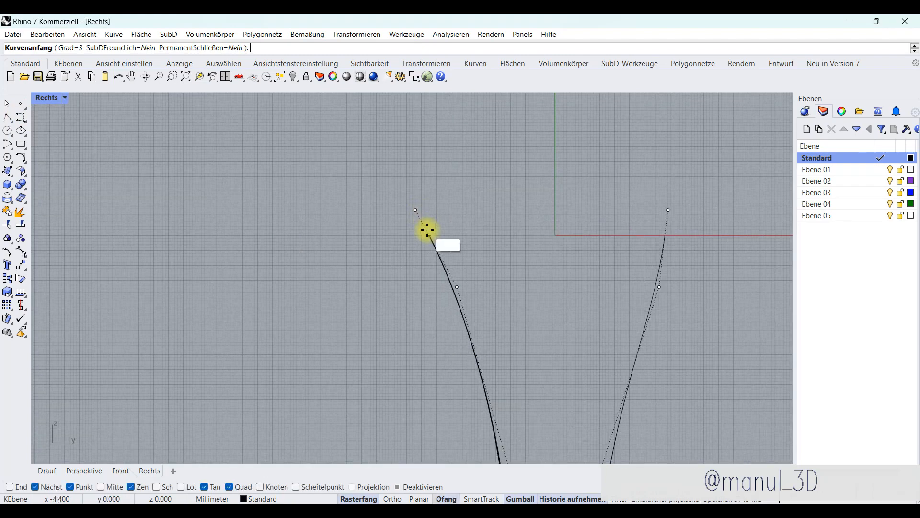
click(427, 234)
scroll(423, 197, up, 2)
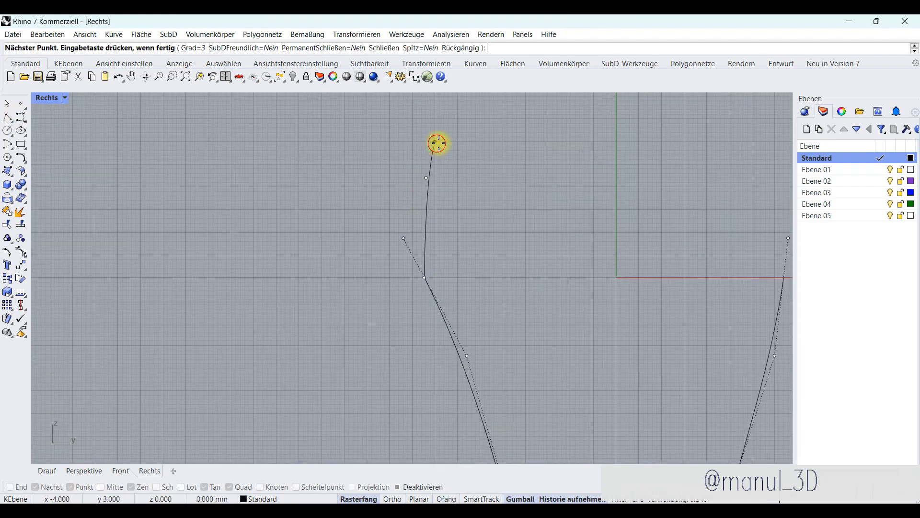
click(480, 114)
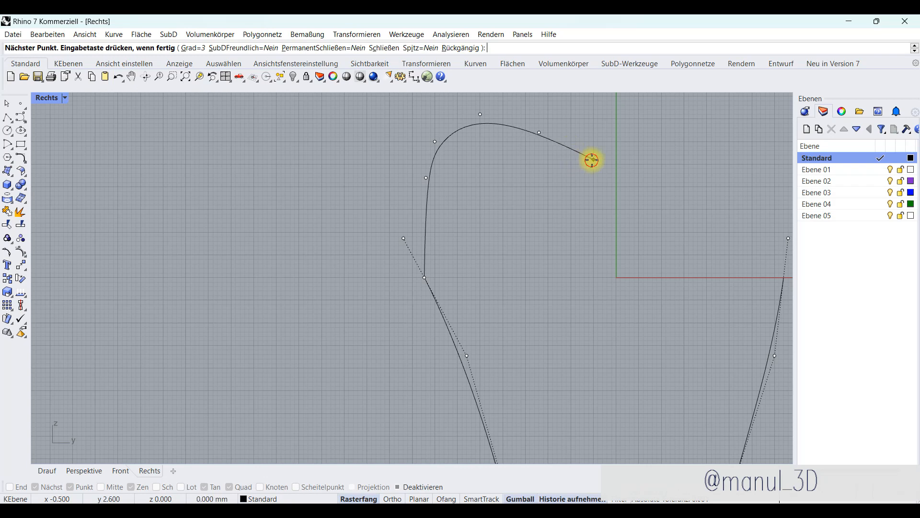
right_drag(701, 113, 593, 125)
click(609, 131)
click(677, 177)
alt+click(677, 287)
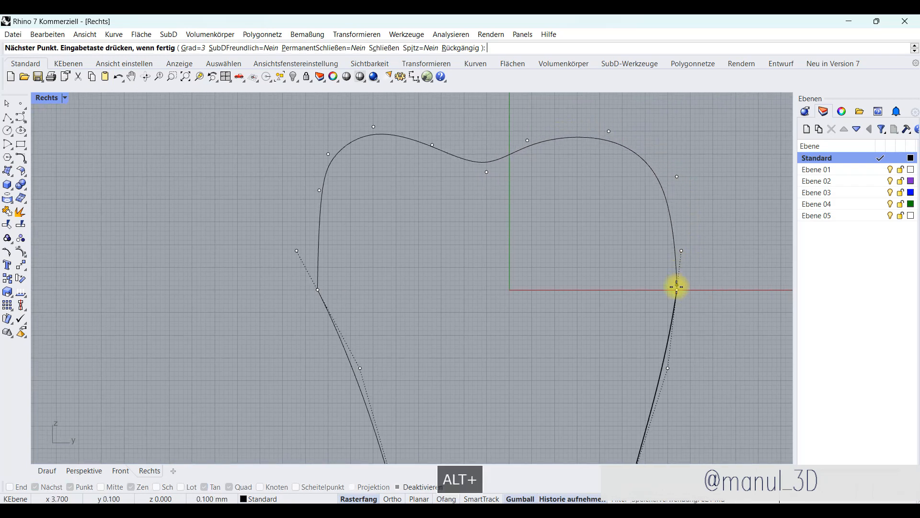
right_click(677, 287)
Draw a rounded, flat-bottomed control-point curve in the Right view joining the lowest points of both circles.
scroll(551, 178, down, 13)
scroll(535, 350, up, 3)
right_click(536, 352)
scroll(499, 355, up, 5)
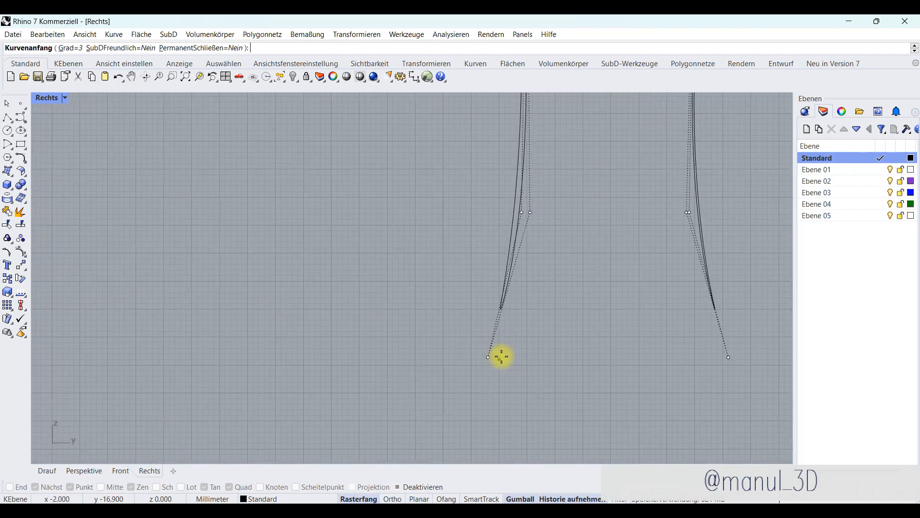
alt+click(500, 297)
alt+click(512, 338)
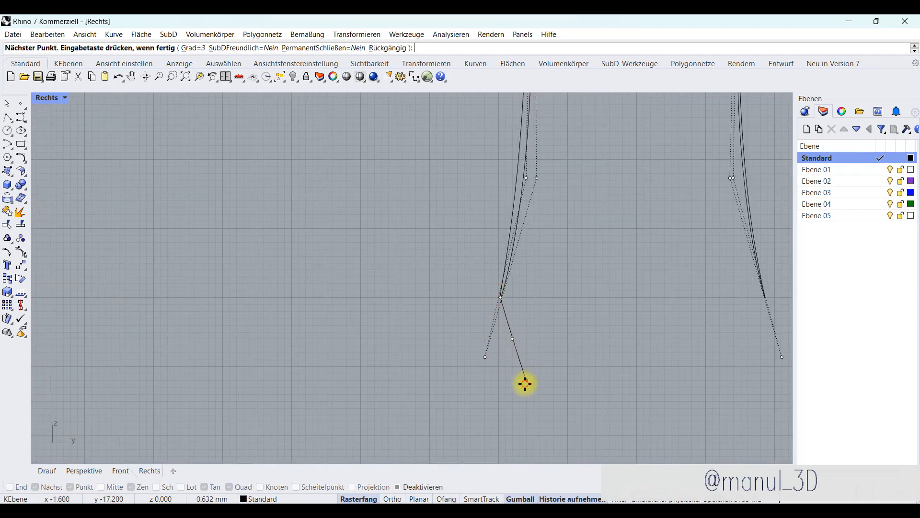
click(526, 380)
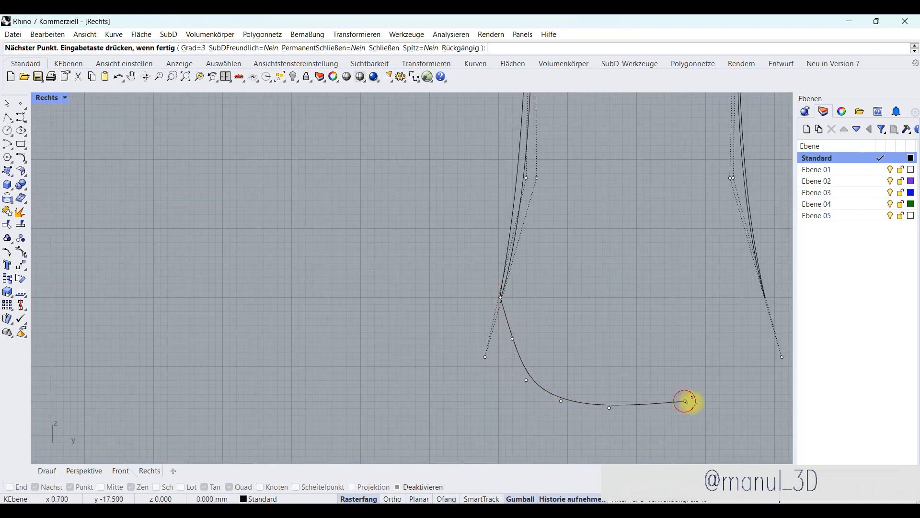
click(765, 355)
alt+click(765, 298)
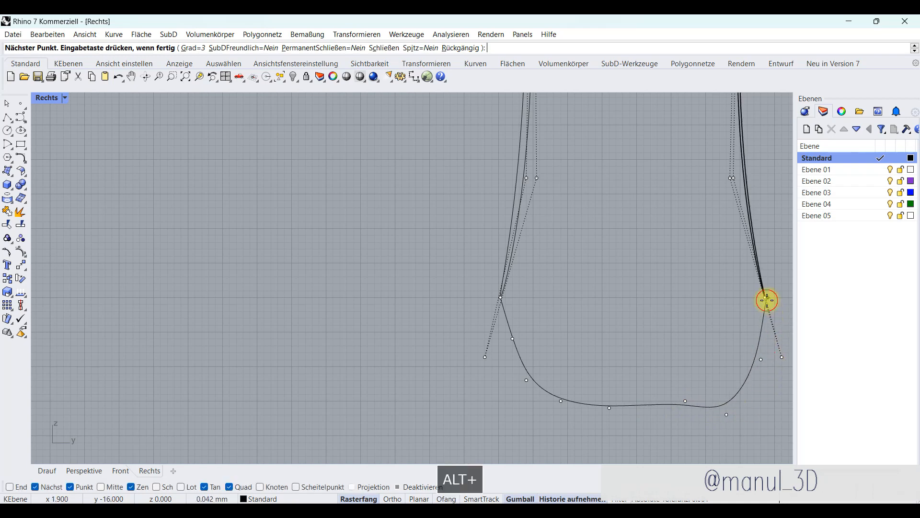
right_click(766, 300)
Show the bottom curve's control points and move its side points to refine the rounded corners.
scroll(461, 295, down, 6)
scroll(520, 297, up, 4)
click(479, 360)
scroll(463, 347, up, 2)
key(F10)
click(461, 328)
drag(495, 329, 449, 330)
right_drag(677, 365, 598, 347)
drag(644, 334, 657, 340)
Show the top curve's control points and reshape its two humps by moving their upper points.
scroll(522, 354, down, 12)
right_drag(527, 240, 521, 451)
scroll(512, 200, up, 6)
click(566, 221)
key(F10)
drag(594, 219, 616, 222)
drag(531, 227, 550, 226)
drag(454, 230, 470, 212)
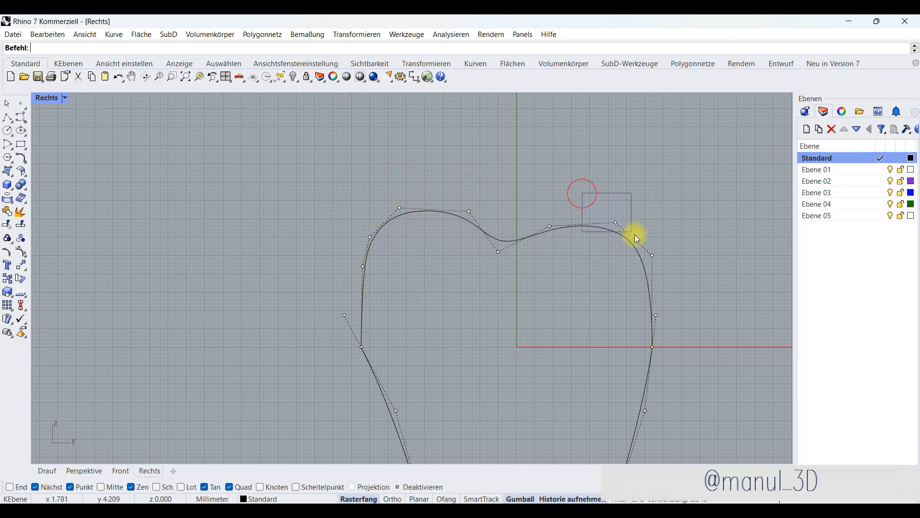
Refine the top curve by moving the dip point and the neighbouring points of the positive-Y hump.
drag(657, 222, 637, 266)
drag(549, 226, 582, 226)
drag(499, 253, 520, 266)
drag(620, 251, 631, 244)
drag(356, 279, 355, 281)
Maximize the Perspective view and make Ebene 01 the current layer.
double_click(45, 99)
right_drag(566, 179, 435, 185)
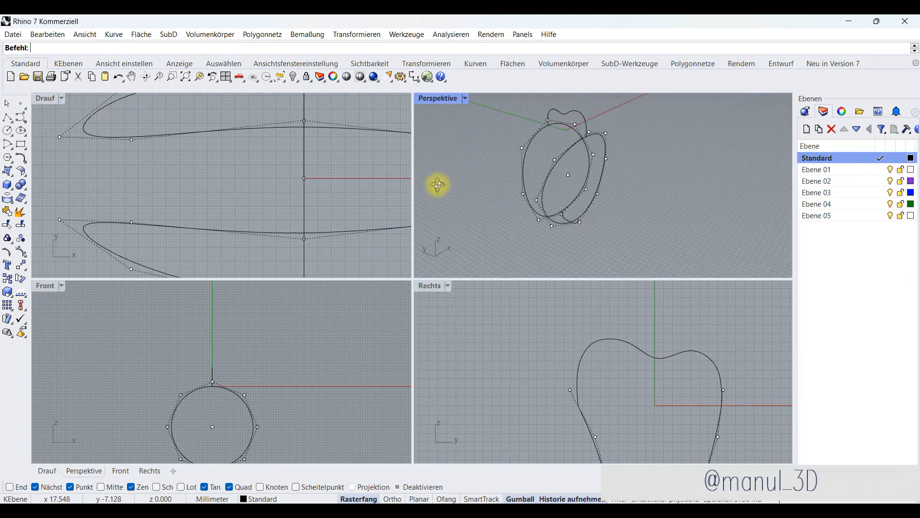
double_click(435, 108)
right_drag(581, 193, 409, 215)
key(Escape)
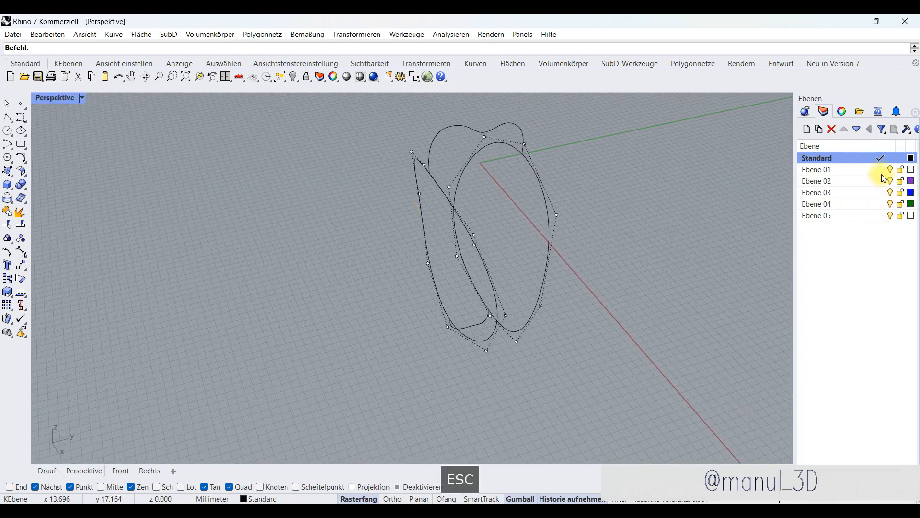
click(882, 169)
Create a closed two-rail sweep (Geschlossenes Aufziehen) along both shaped circles using the bottom and top profile curves.
right_drag(483, 202, 480, 177)
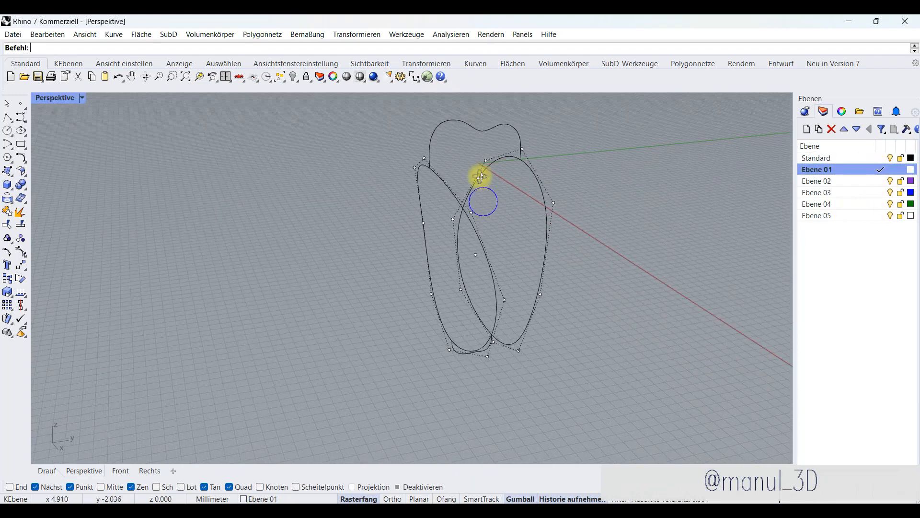
click(11, 179)
click(92, 205)
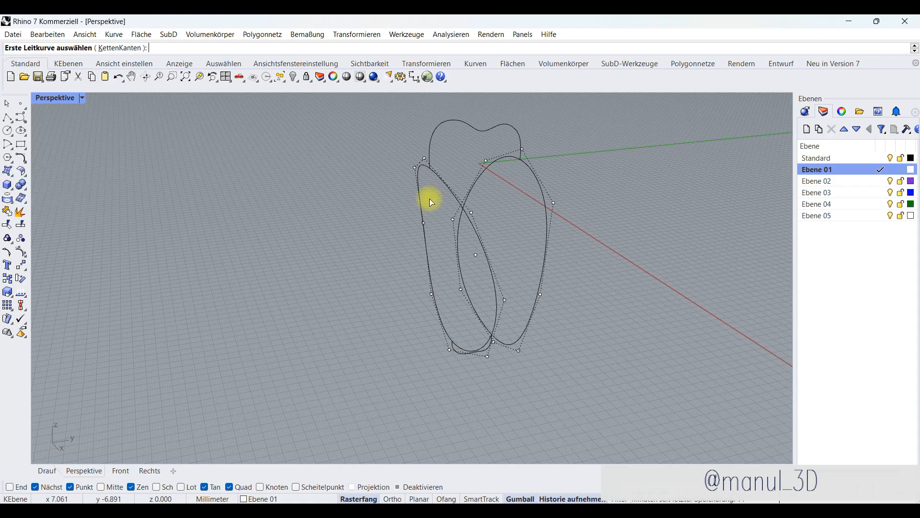
click(539, 181)
click(454, 353)
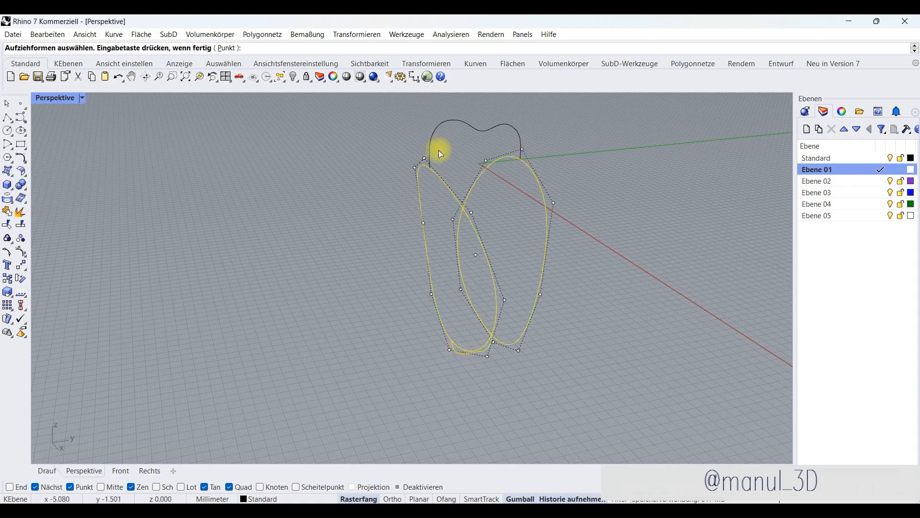
key(Return)
right_drag(431, 160, 510, 153)
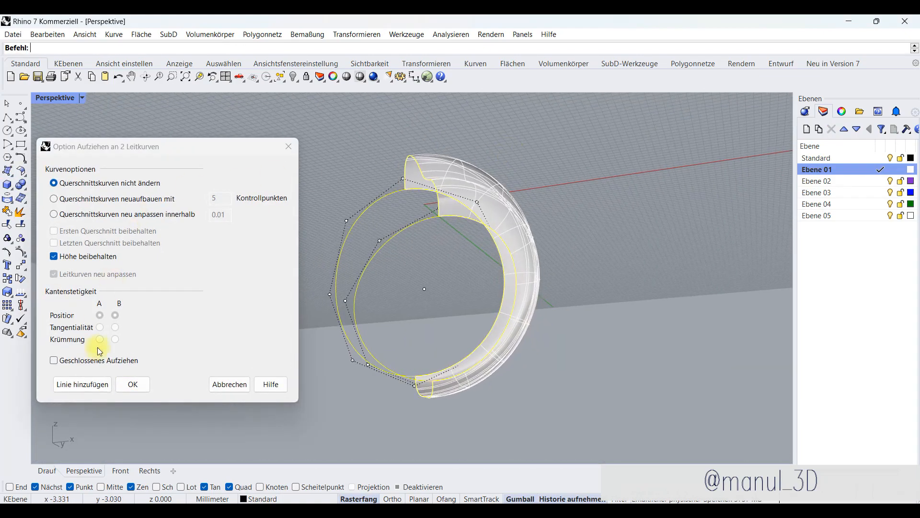
click(60, 365)
right_drag(489, 195, 177, 359)
click(133, 384)
Lock the swept ring surface so that only its input curves stay editable.
right_drag(138, 389, 549, 289)
scroll(355, 365, up, 5)
click(324, 292)
click(308, 77)
right_drag(416, 330, 303, 402)
click(303, 398)
In the Rechts view, reshape the rounded corners of the bottom profile curve by moving its control points.
double_click(52, 98)
scroll(613, 378, up, 5)
double_click(428, 286)
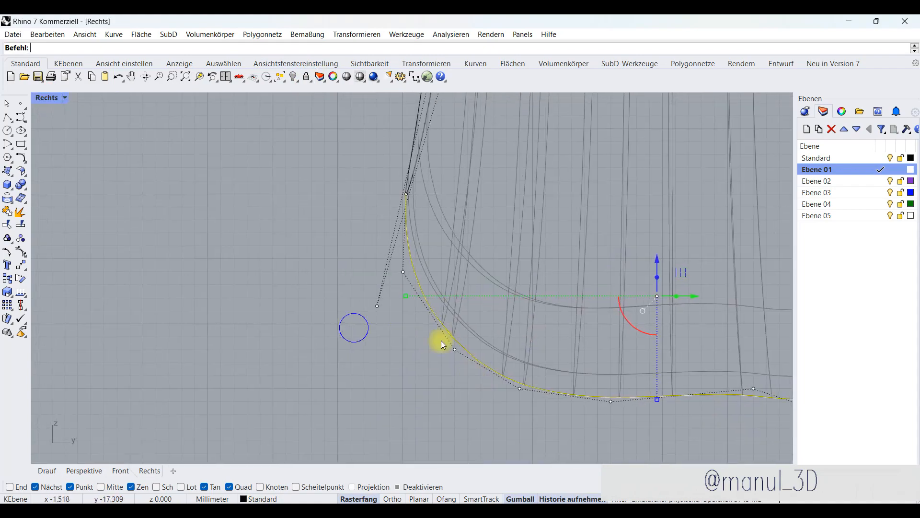
drag(404, 276, 417, 342)
scroll(415, 348, down, 4)
scroll(510, 352, up, 4)
drag(495, 367, 487, 356)
right_drag(619, 356, 504, 353)
scroll(503, 353, down, 4)
scroll(592, 322, up, 4)
drag(598, 318, 597, 310)
Review the top profile, return to the maximized Perspective view and unlock the ring surface.
scroll(587, 312, down, 12)
right_drag(527, 288, 480, 352)
scroll(481, 354, down, 4)
scroll(471, 176, up, 4)
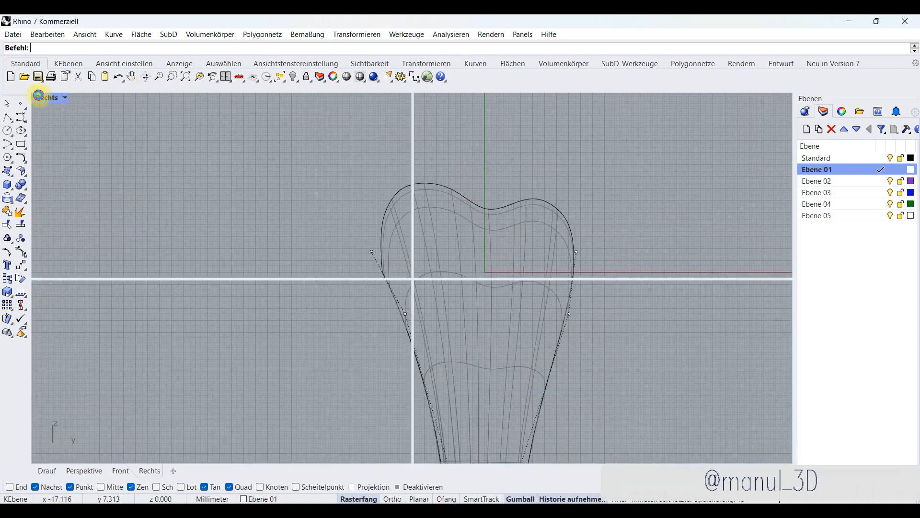
double_click(42, 98)
double_click(438, 98)
right_drag(427, 246, 449, 322)
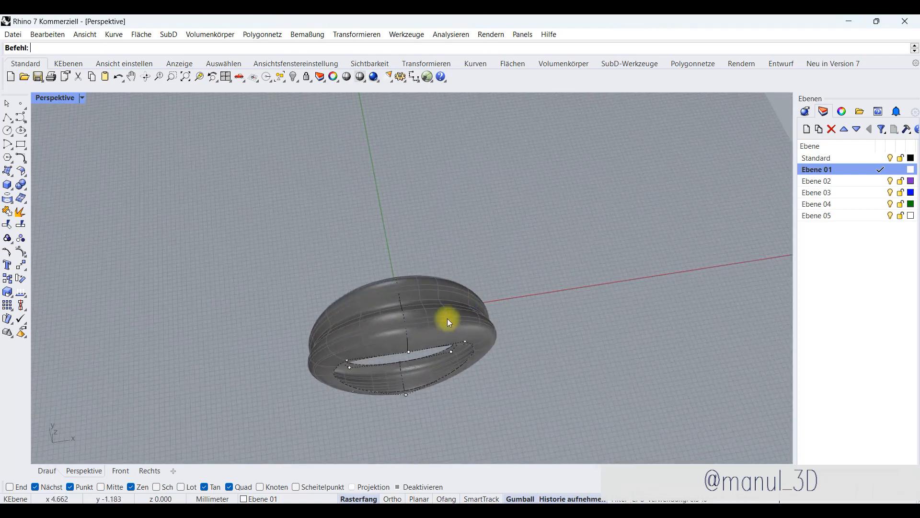
click(306, 78)
right_drag(364, 182, 541, 341)
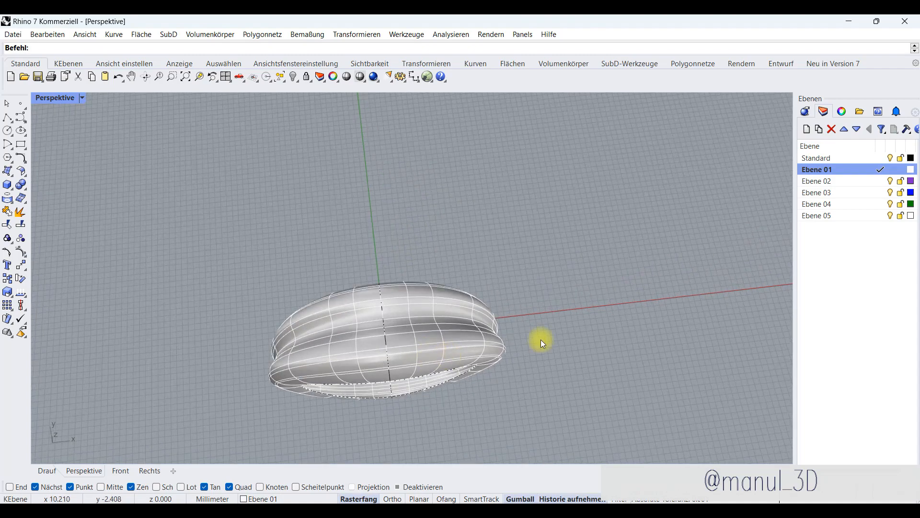
Make Ebene 02 the current layer and create the UV curves of the ring surface.
click(885, 183)
right_drag(640, 325, 436, 327)
click(424, 300)
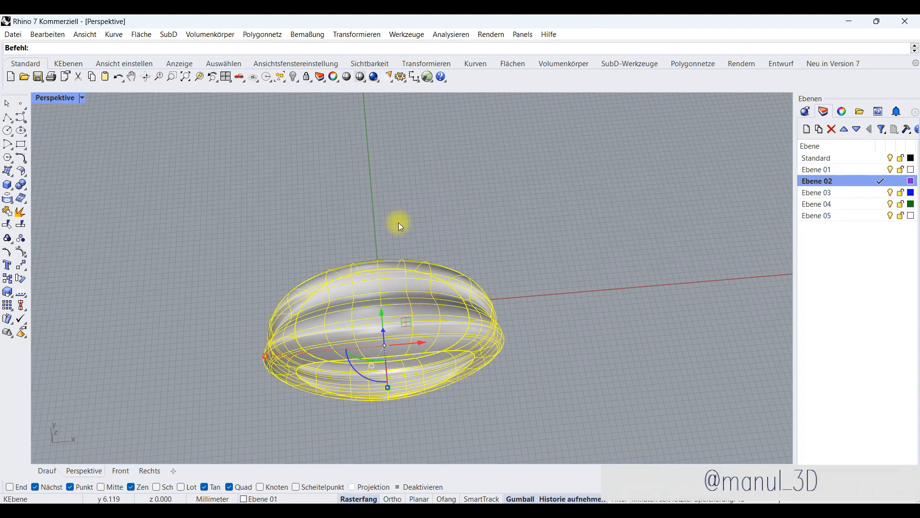
click(13, 180)
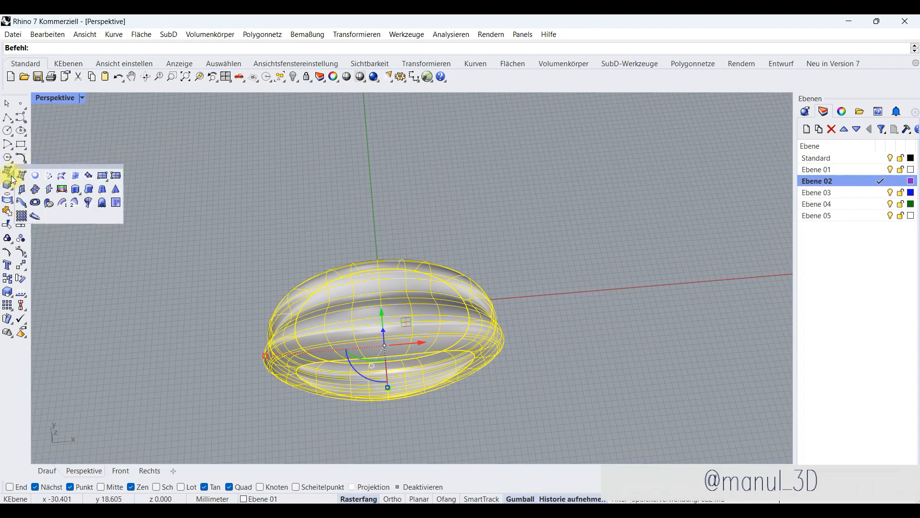
click(11, 205)
click(27, 204)
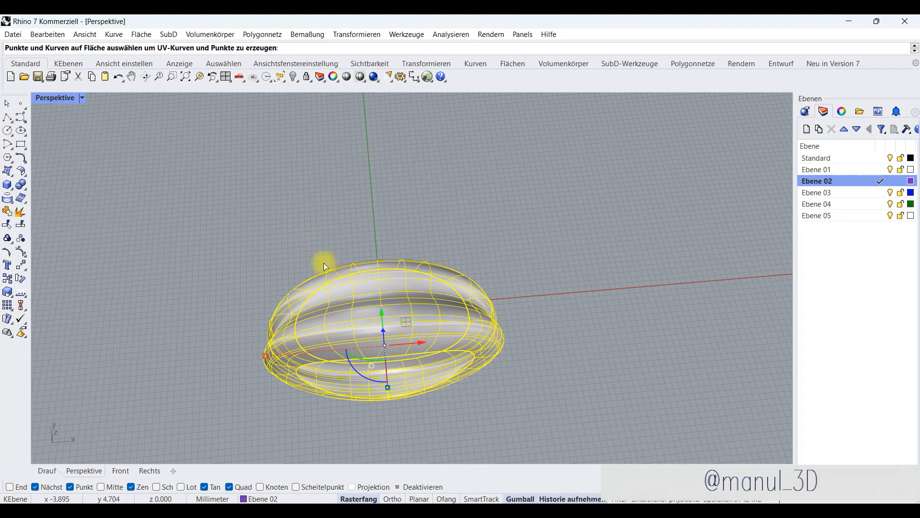
right_click(389, 237)
Move the flat UV rectangle so it is centred on the Y axis and lies clear of the ring in positive Y.
scroll(412, 295, down, 8)
right_drag(412, 295, 513, 390)
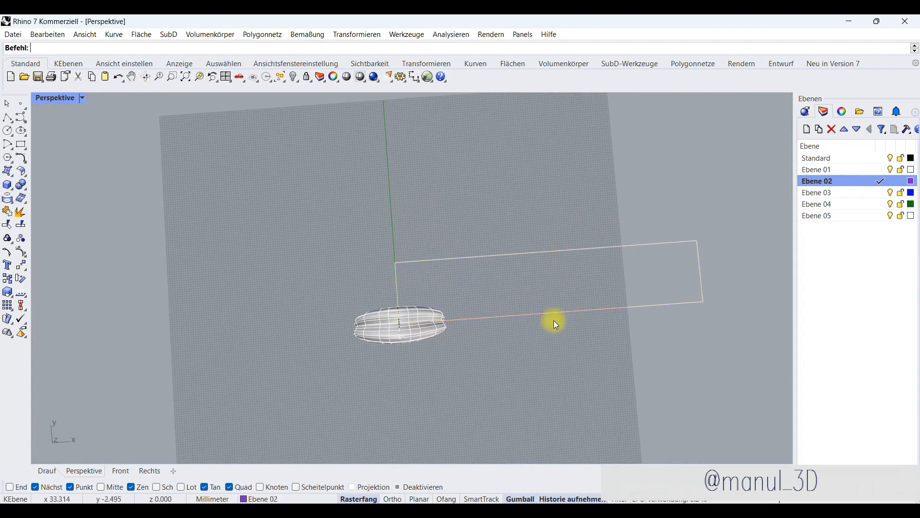
click(21, 265)
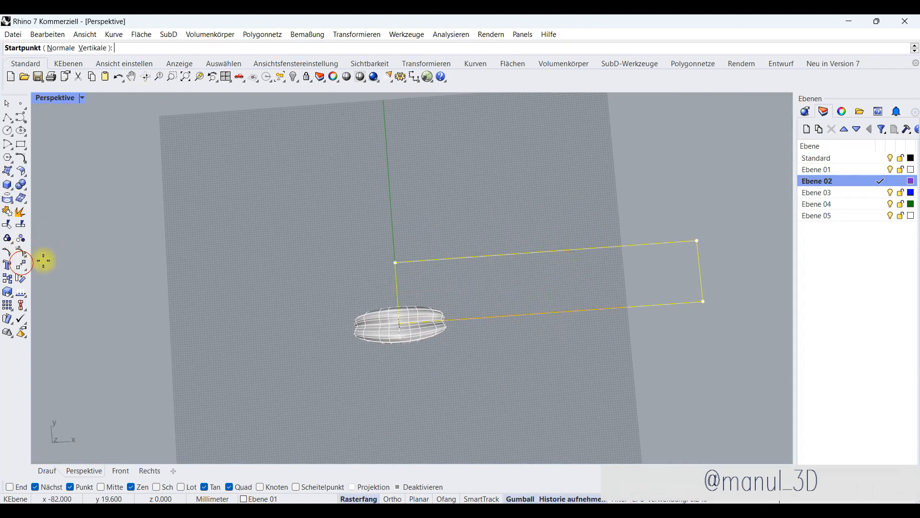
alt+click(547, 251)
text(0)
key(Return)
drag(400, 326, 387, 246)
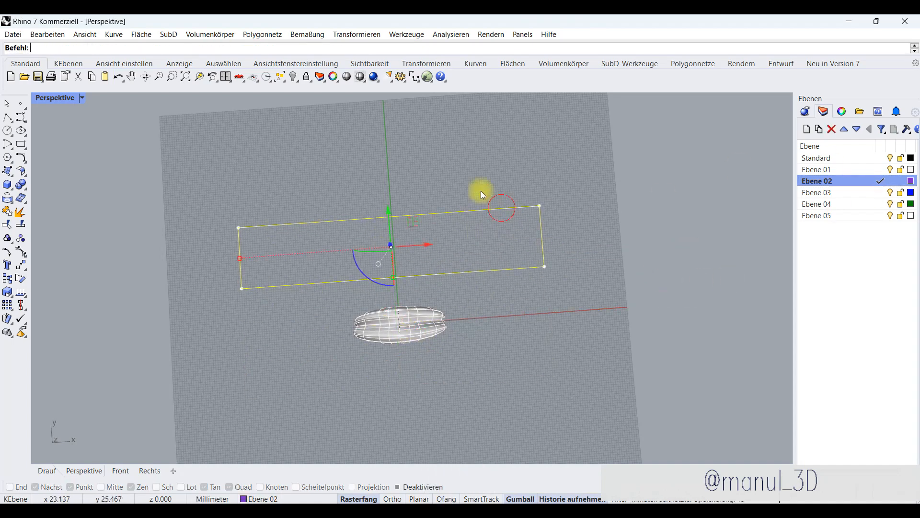
Assign the UV rectangle to layer Ebene 02 and clear the selection.
click(324, 78)
click(325, 94)
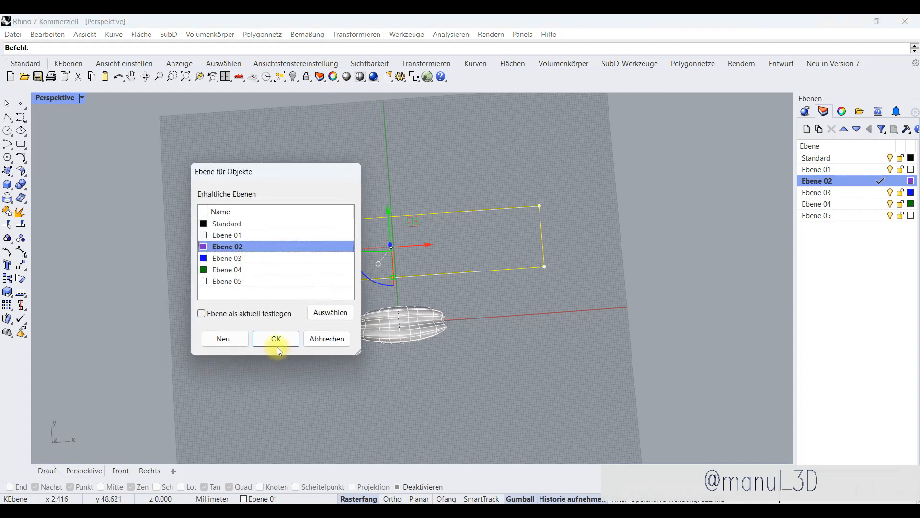
click(277, 337)
key(Escape)
Hide the ring surface together with its rail and profile curves, leaving the UV rectangle on display.
right_drag(435, 222, 134, 84)
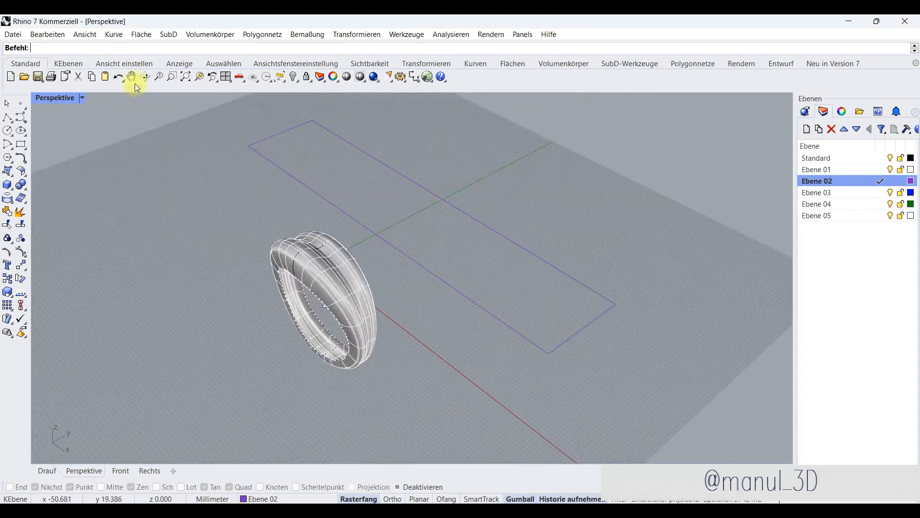
double_click(55, 98)
right_drag(588, 237, 659, 156)
scroll(678, 407, down, 4)
right_drag(678, 407, 575, 334)
scroll(574, 333, down, 4)
drag(597, 410, 596, 407)
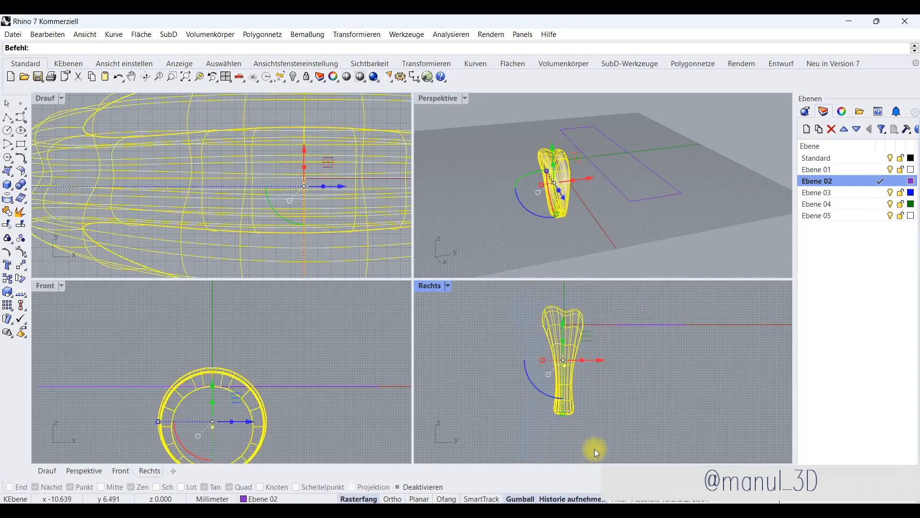
click(295, 77)
In the Rechts view, move the UV rectangle from its midpoint to the origin (0).
scroll(599, 154, up, 5)
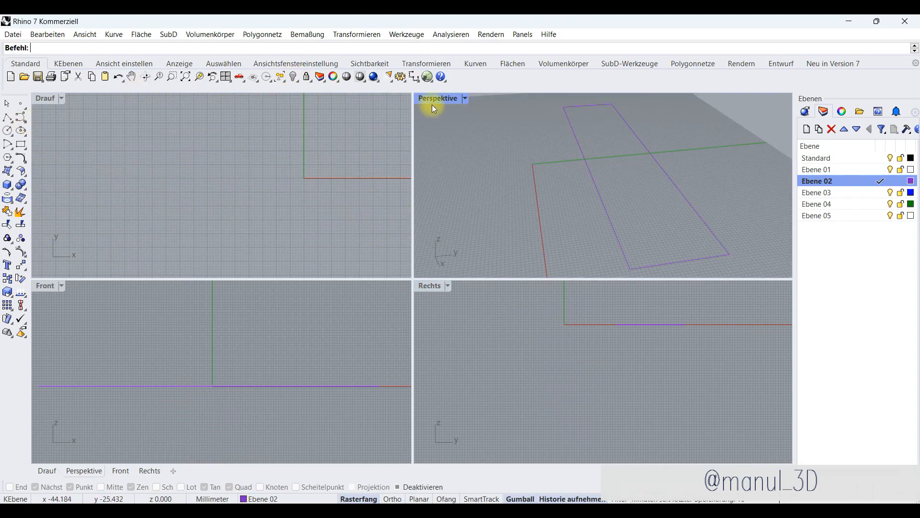
double_click(429, 287)
scroll(464, 242, up, 5)
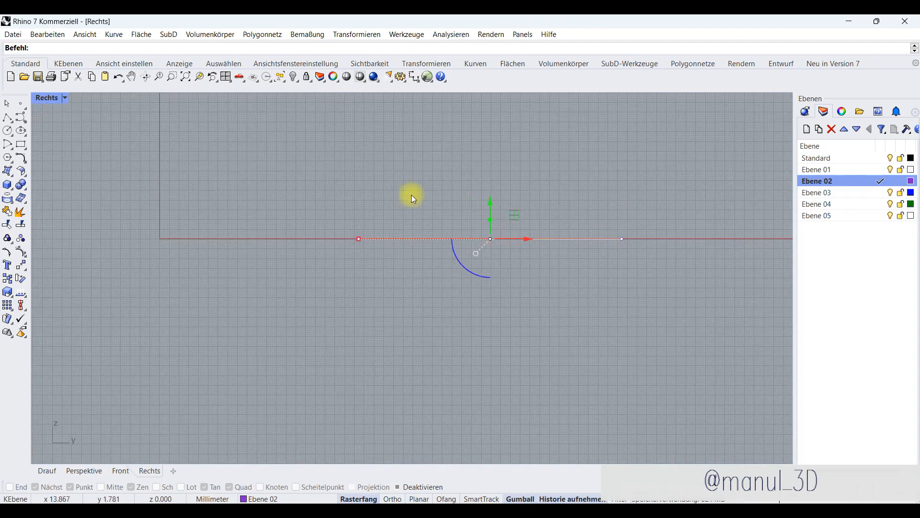
click(21, 265)
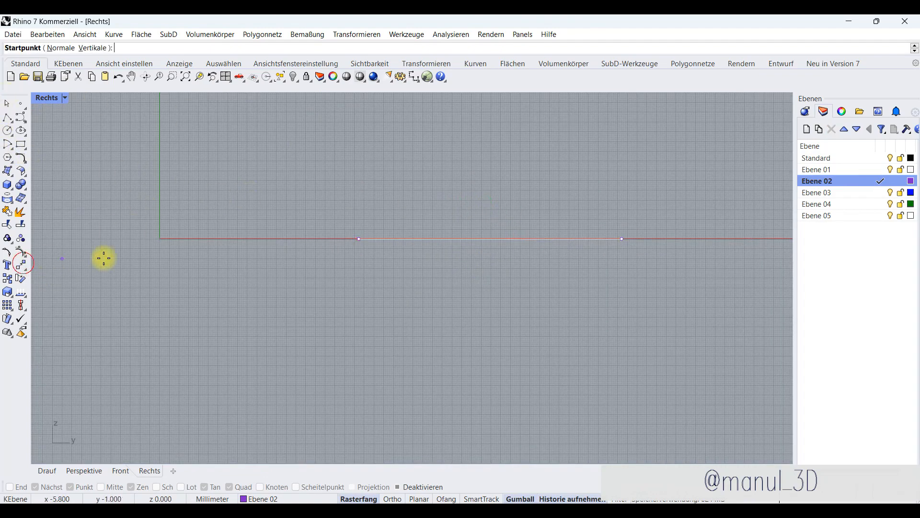
click(498, 239)
text(0)
key(Return)
right_click(429, 314)
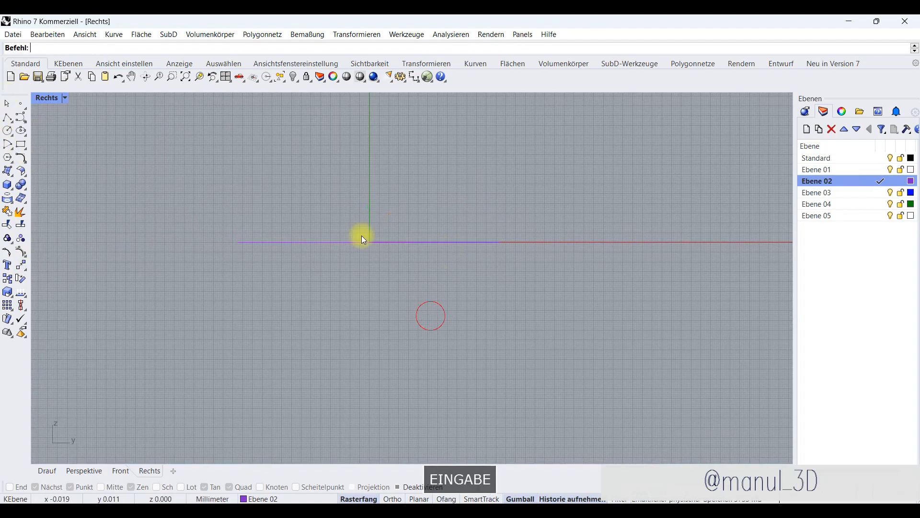
Draw a semicircular arc about 0.6 mm wide centred on the vertical axis and raise it about 0.3 mm.
click(9, 145)
scroll(388, 208, up, 3)
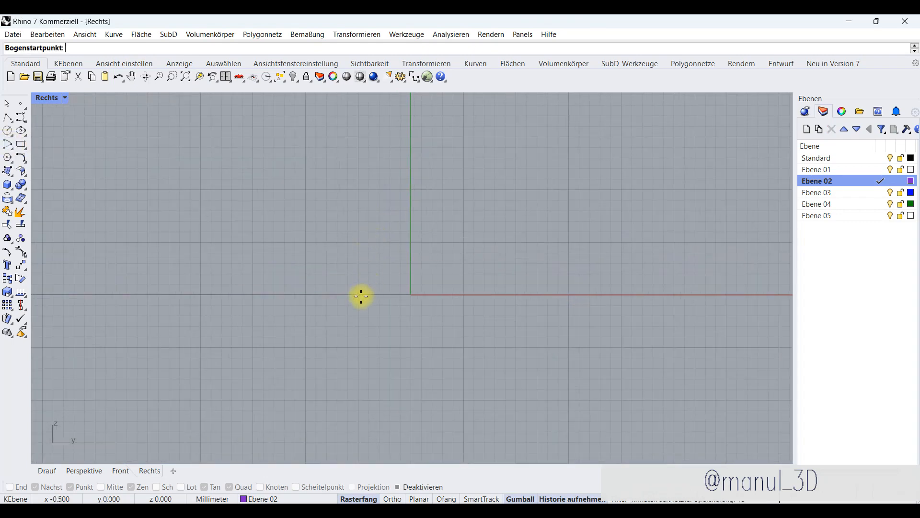
click(442, 297)
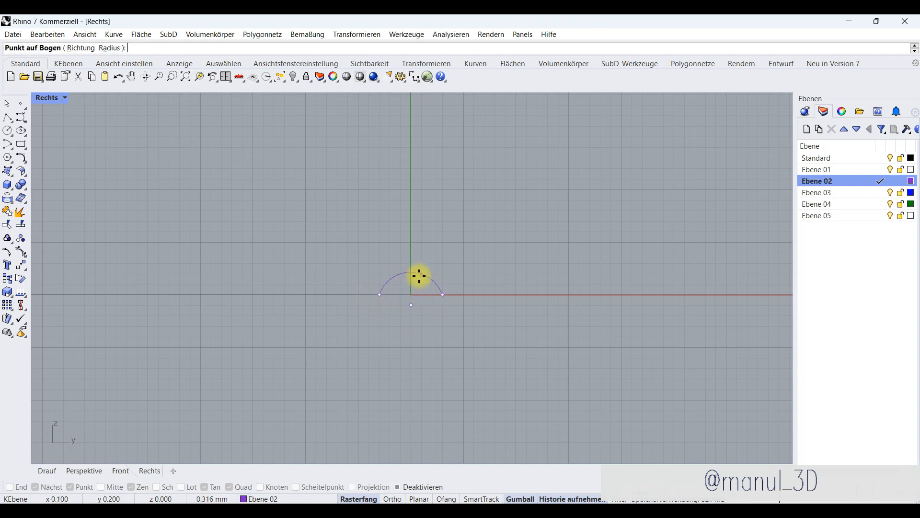
mouse_move(414, 254)
mouse_down()
mouse_move(405, 223)
mouse_move(405, 247)
mouse_up()
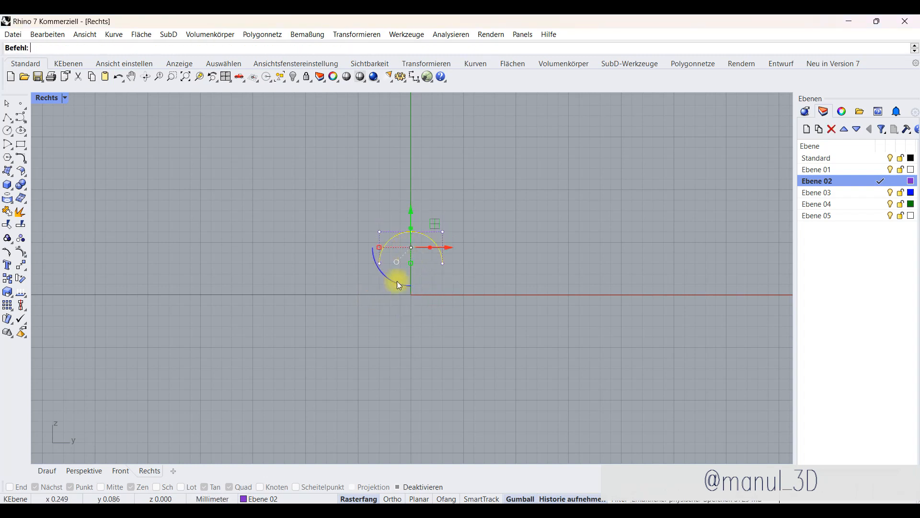
Rotate a copy of the arc 180° about its positive-Y endpoint to form the first trough.
click(18, 279)
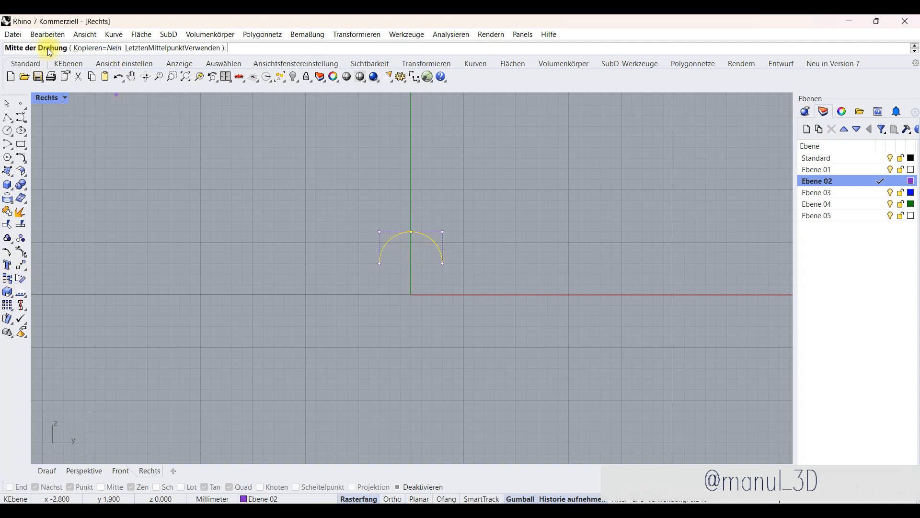
click(442, 263)
click(442, 190)
shift+click(453, 340)
key(Return)
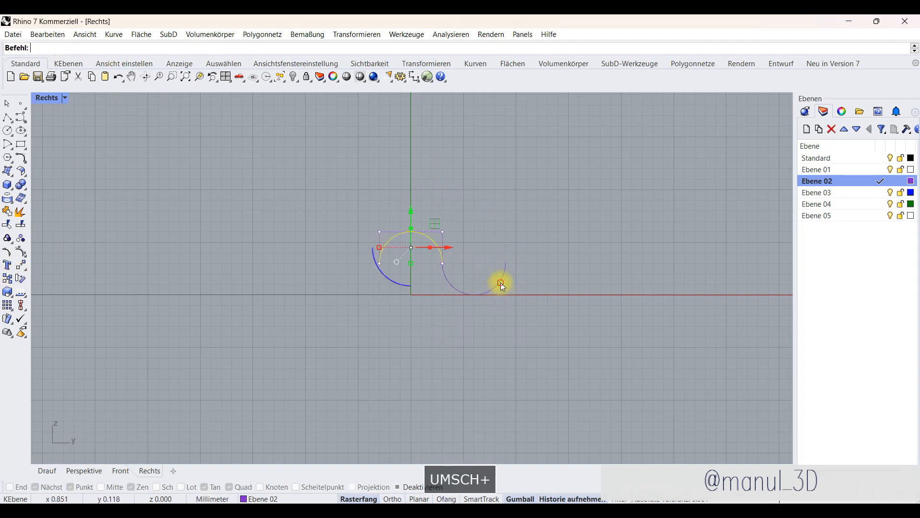
Continue the wave with two more arcs, each made by rotating a copy of the last arc 180° about its free endpoint.
key(Return)
click(504, 264)
click(505, 187)
shift+click(521, 363)
key(Return)
right_drag(535, 292, 400, 216)
key(Return)
click(496, 244)
shift+click(499, 171)
shift+click(530, 375)
key(Return)
Select several arcs of the wave and rotate a copy of them 180° about the wave's positive-Y end.
scroll(527, 336, down, 2)
right_drag(524, 287, 413, 231)
shift+click(444, 234)
shift+click(484, 250)
shift+click(509, 211)
scroll(466, 264, down, 4)
key(Return)
click(478, 269)
shift+click(478, 210)
shift+click(483, 321)
right_click(485, 322)
Adjust the wave's positive-Y end by deleting surplus arcs, keeping eight crests and a final trough.
scroll(571, 282, up, 4)
click(613, 314)
drag(735, 310, 608, 213)
key(Delete)
scroll(543, 277, up, 6)
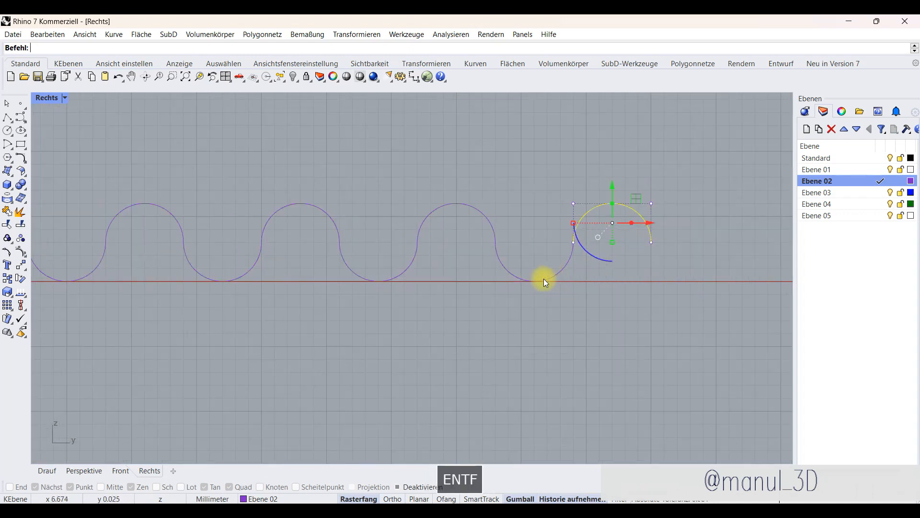
click(481, 276)
click(680, 144)
scroll(660, 322, down, 5)
key(Escape)
scroll(606, 292, up, 1)
key(ctrl+y)
key(ctrl+z)
Mirror all wave arcs except the central crest across the vertical axis through the origin, keeping the originals.
drag(284, 226, 746, 339)
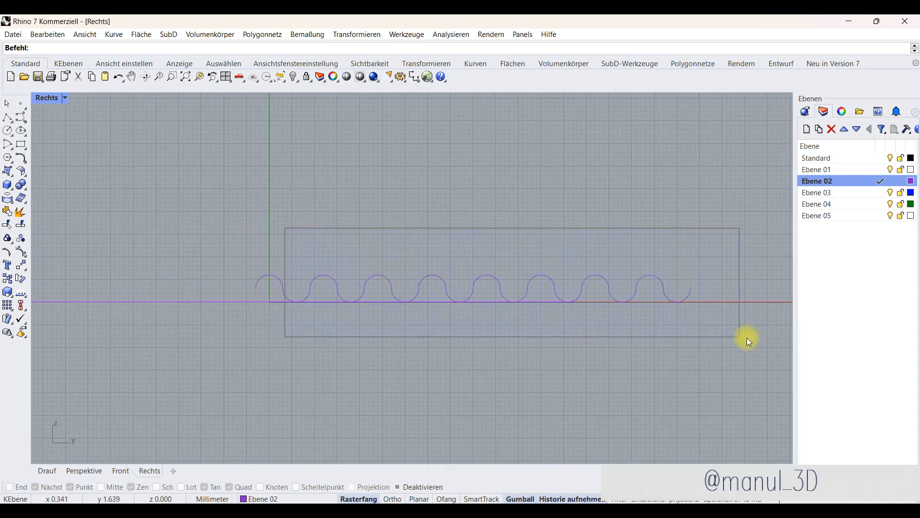
scroll(294, 271, up, 4)
shift+click(361, 296)
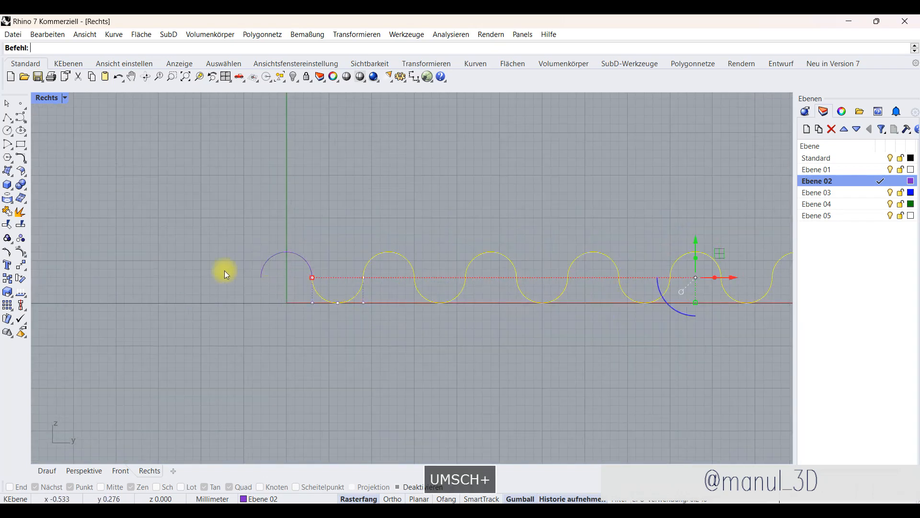
click(21, 265)
click(35, 285)
key(Return)
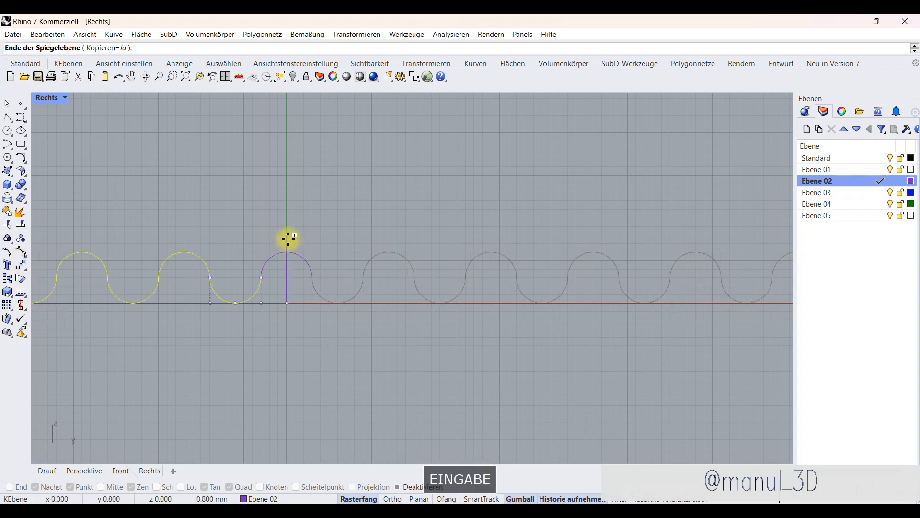
shift+click(292, 205)
click(390, 160)
scroll(407, 216, down, 5)
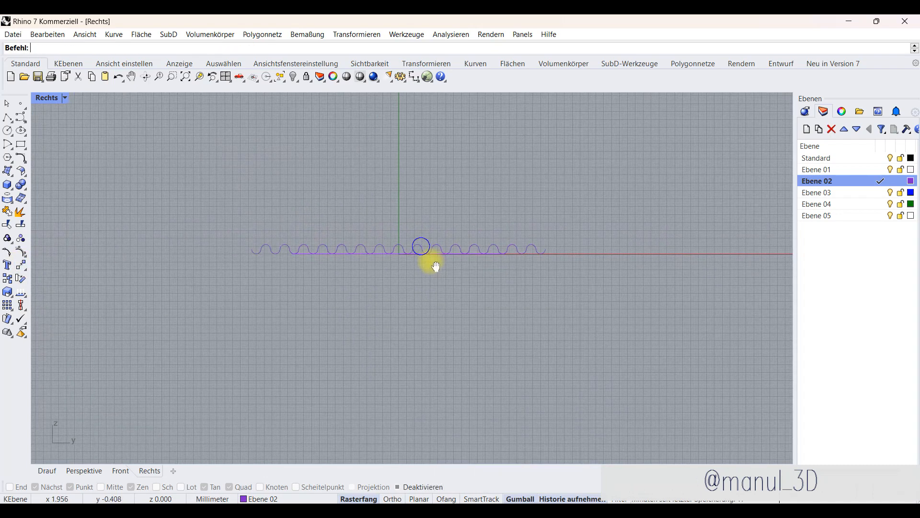
Join all arcs of the mirrored wave into one curve and return to the four-view layout.
drag(245, 247, 597, 267)
scroll(348, 257, up, 3)
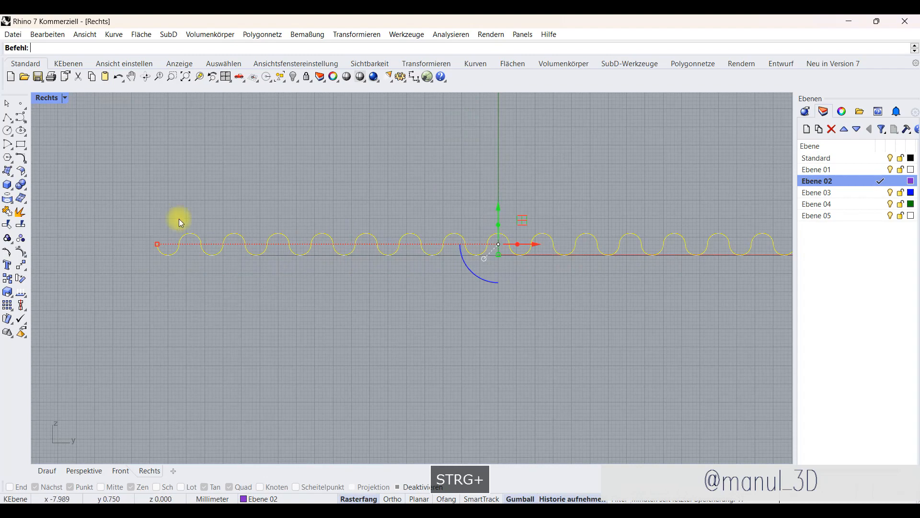
double_click(42, 99)
right_drag(482, 181, 567, 183)
key(Escape)
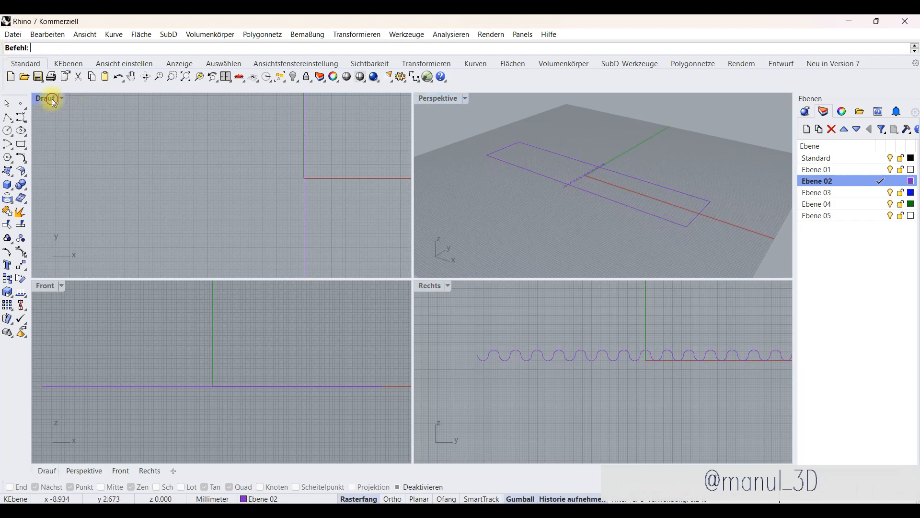
In the Drauf view, draw an arc from the origin to the midpoint of the rectangle's positive-X edge, bulging about 1.8 mm towards negative Y.
double_click(52, 99)
right_drag(242, 240, 330, 257)
click(10, 146)
click(34, 146)
key(Return)
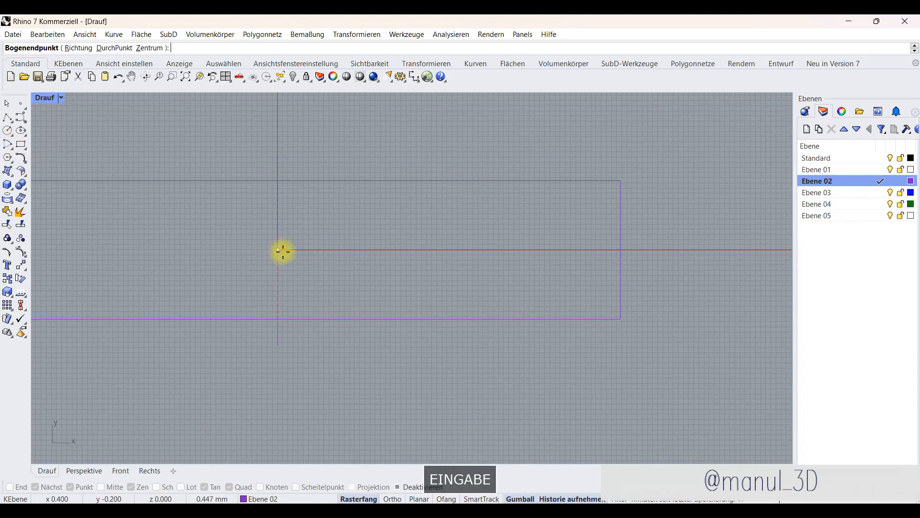
scroll(596, 265, up, 3)
key(F8)
click(632, 243)
key(shift)
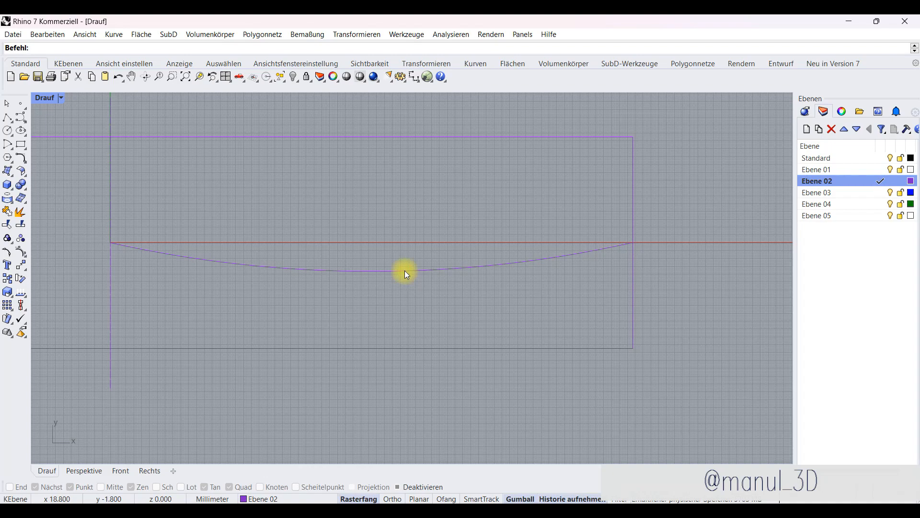
Rotate a copy of the arc 180 degrees about the origin, then shift the original arc's middle control point towards negative Y.
scroll(249, 202, down, 1)
right_drag(249, 203, 359, 214)
click(313, 250)
click(21, 278)
click(249, 230)
scroll(268, 211, down, 1)
key(shift)
click(265, 126)
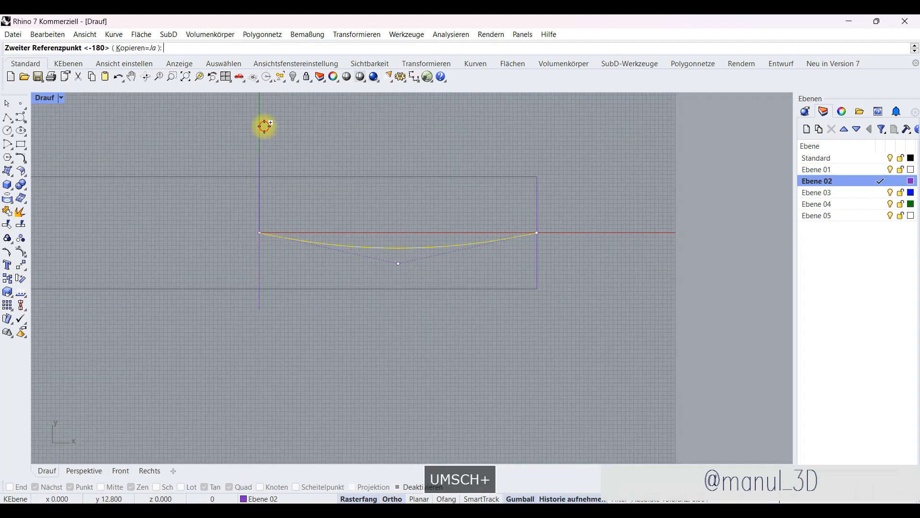
click(265, 324)
key(Return)
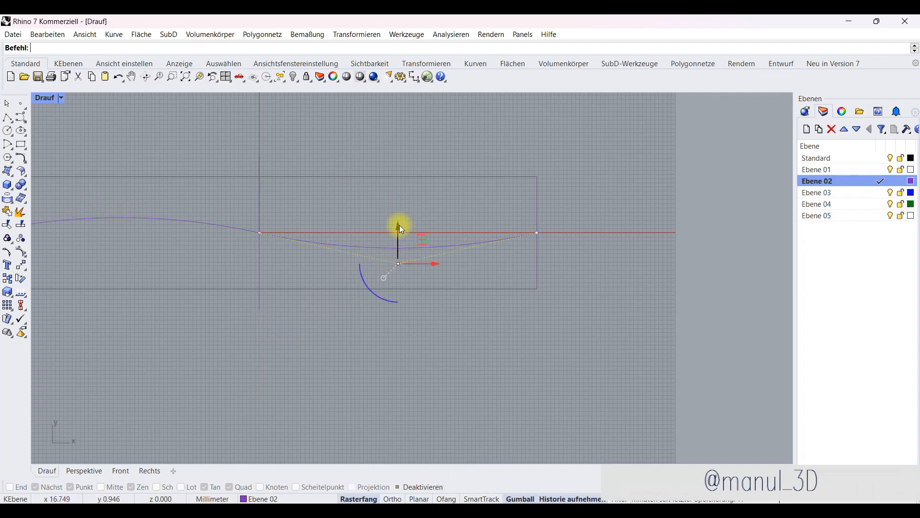
drag(402, 230, 395, 267)
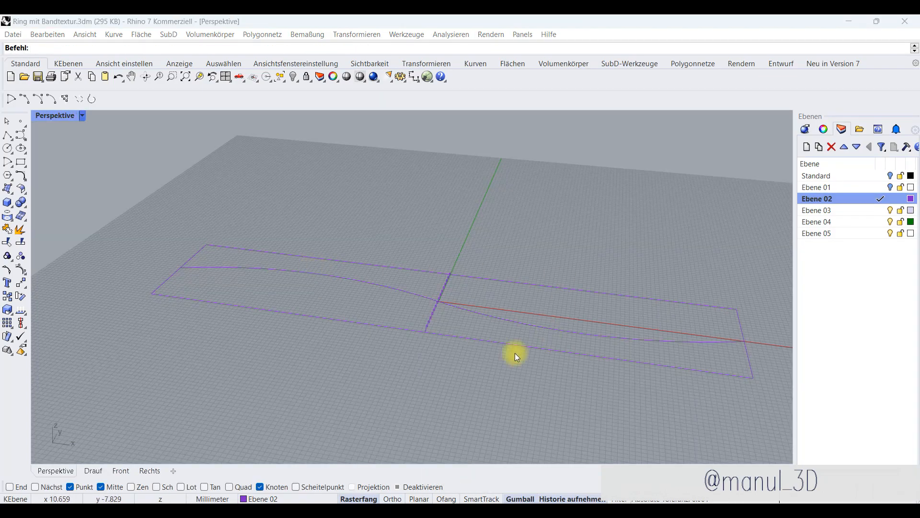
Move the wave curve along X from the origin to the midpoint of the rectangle's positive-X edge.
right_drag(477, 352, 458, 346)
click(416, 304)
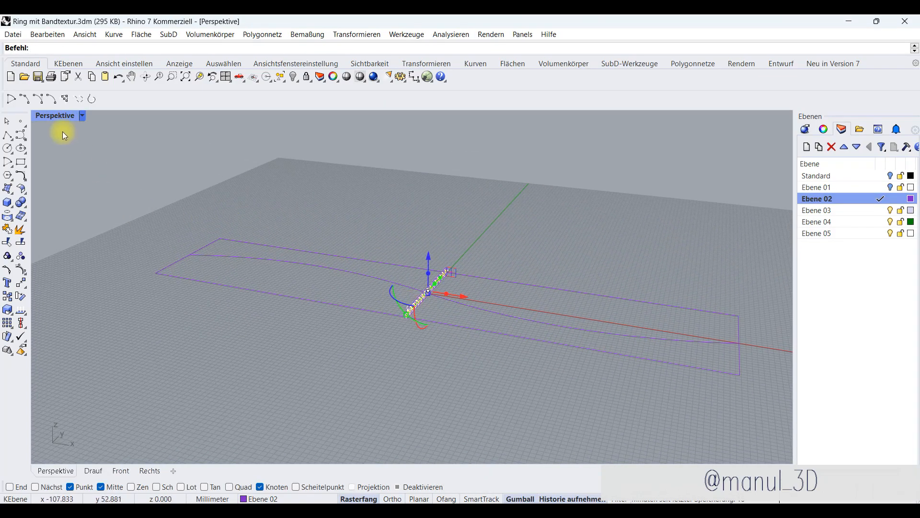
double_click(60, 117)
click(21, 282)
scroll(224, 206, up, 8)
scroll(232, 204, down, 3)
key(Return)
scroll(232, 203, down, 3)
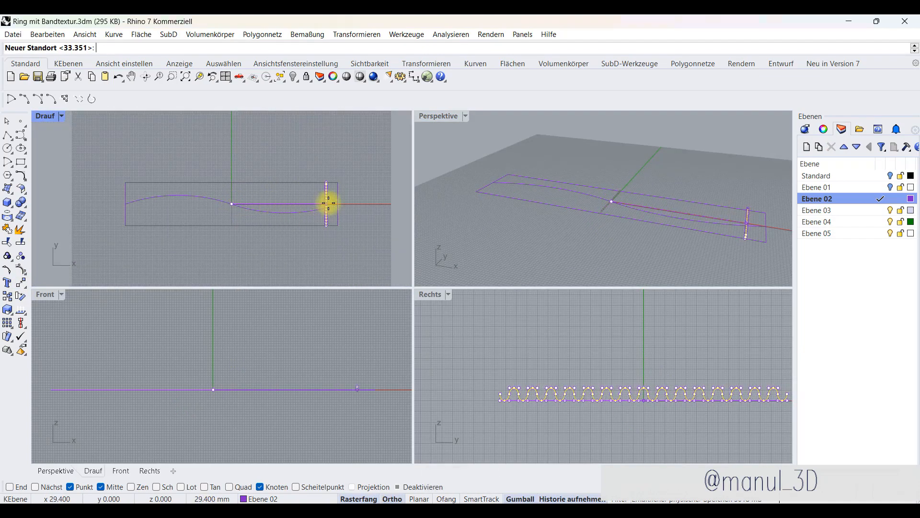
scroll(336, 203, up, 5)
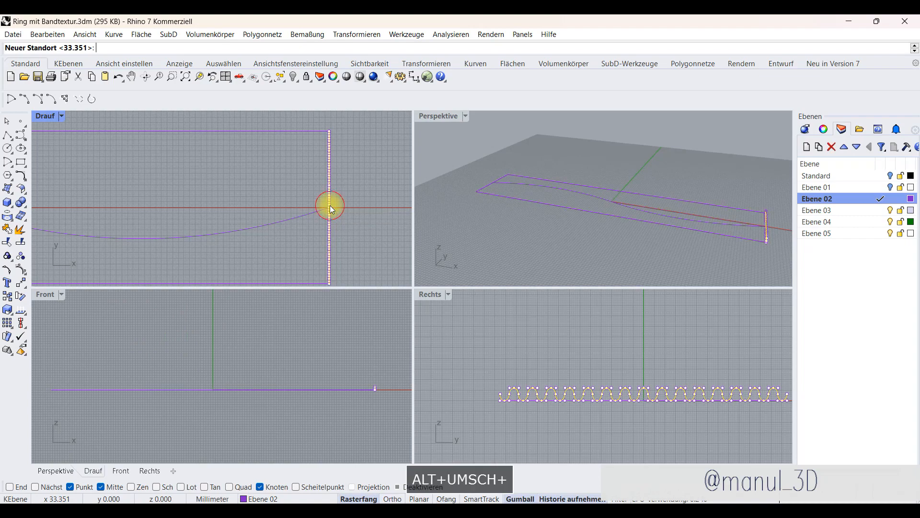
click(330, 205)
scroll(215, 199, down, 3)
Mirror a copy of the wave across the vertical axis through the origin onto the rectangle's negative-X edge.
click(22, 282)
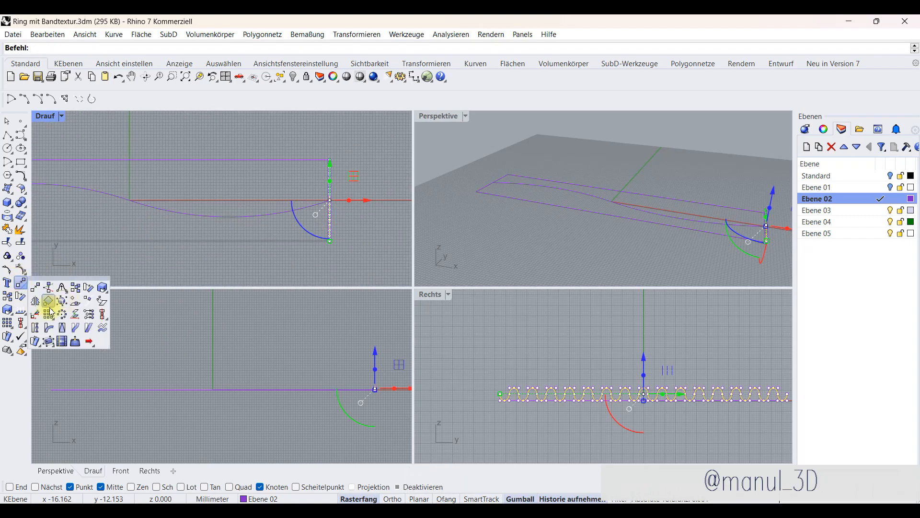
click(56, 305)
right_drag(132, 203, 173, 202)
text(0)
key(Return)
scroll(180, 209, down, 3)
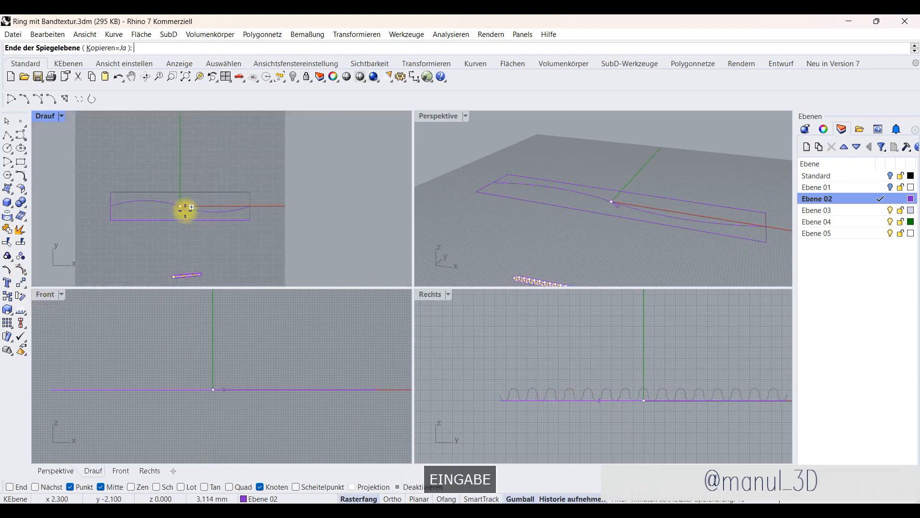
shift+click(207, 254)
Join the two arcs along the rectangle's centre into one S-shaped curve.
right_drag(452, 181, 454, 121)
double_click(453, 117)
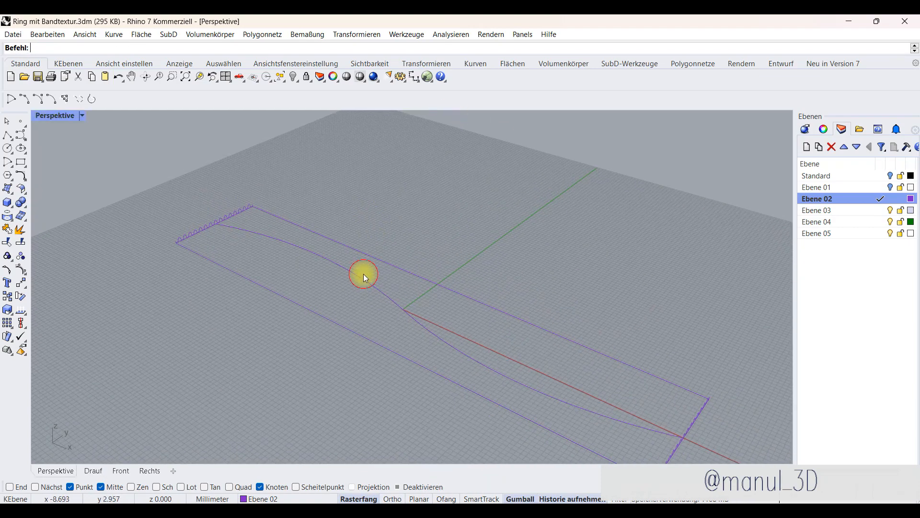
shift+click(401, 315)
click(7, 229)
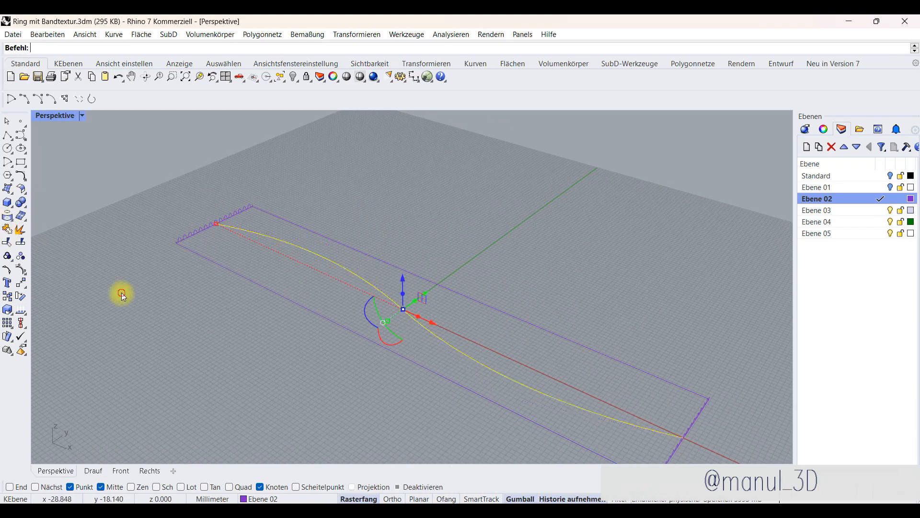
Sweep both end waves along the S-shaped curve as a single rail, using the ParallelZuKEbene reference option.
click(12, 193)
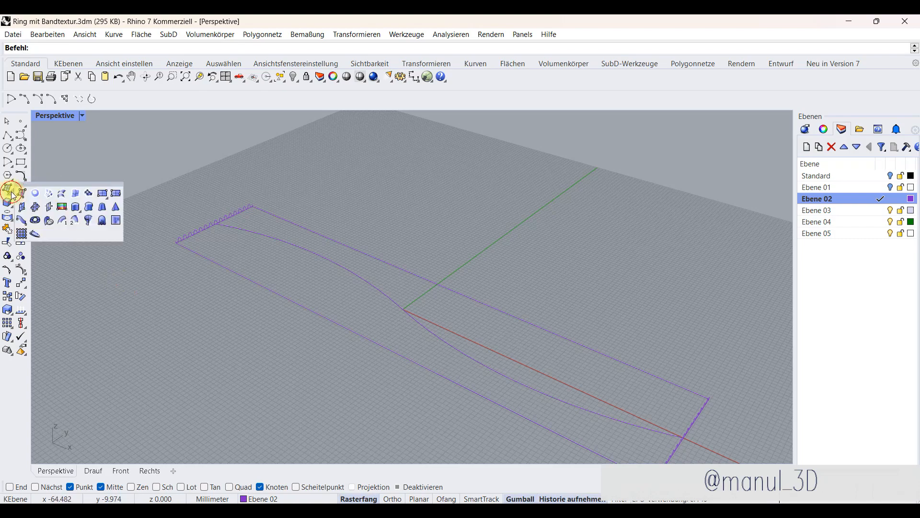
click(62, 221)
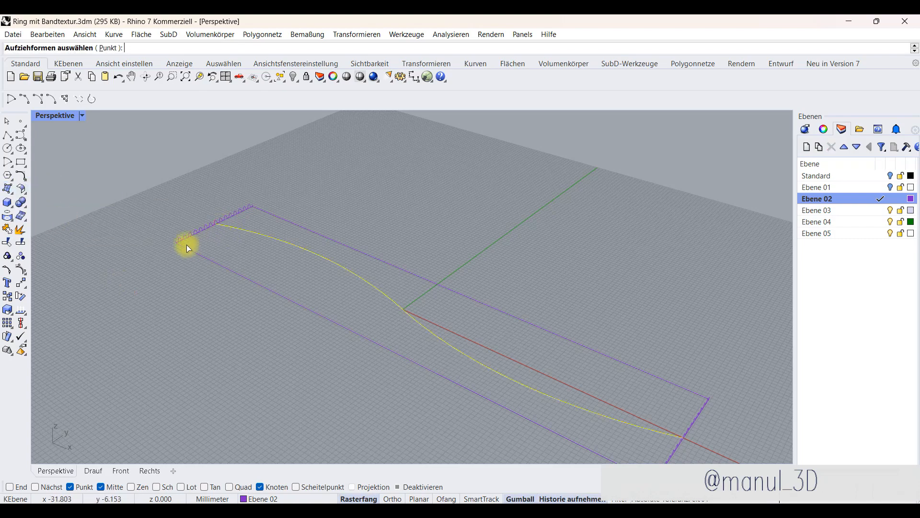
scroll(259, 273, down, 3)
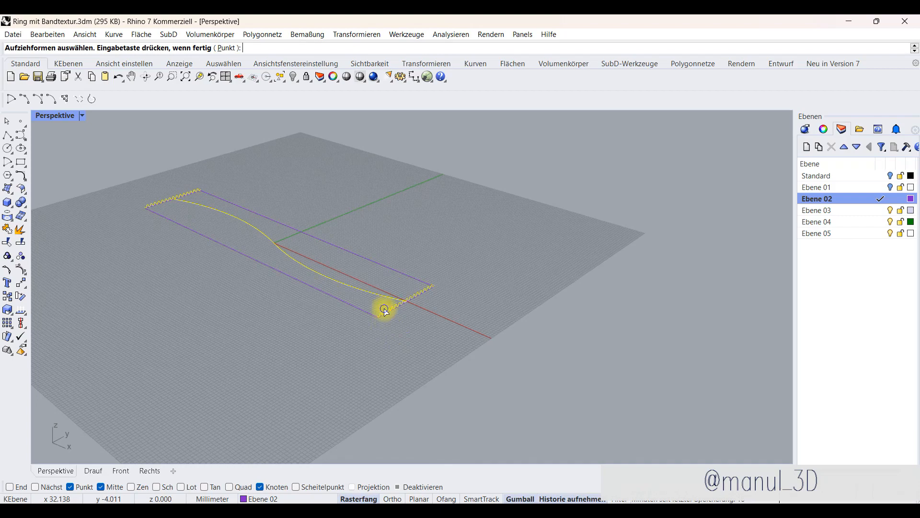
key(Return)
right_drag(302, 240, 364, 314)
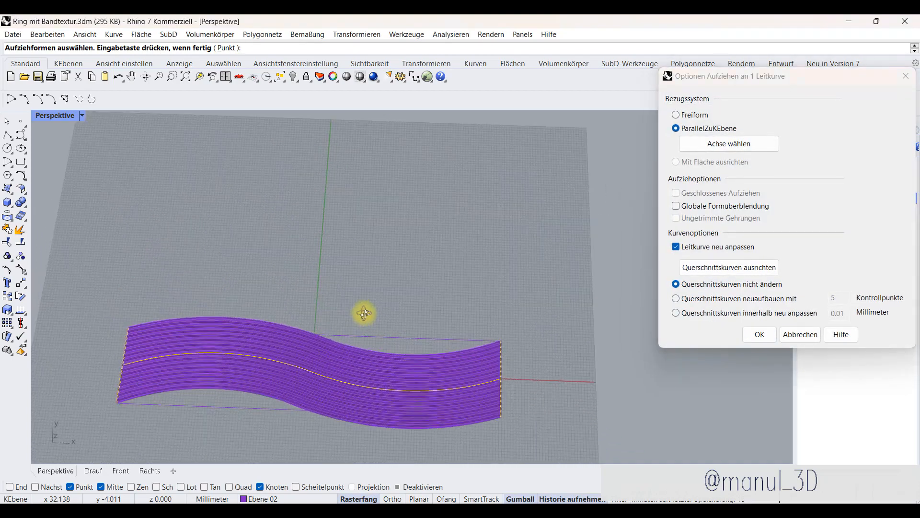
click(760, 335)
Assign the swept wavy surface to layer Ebene 05.
click(316, 80)
click(332, 108)
click(228, 282)
click(271, 337)
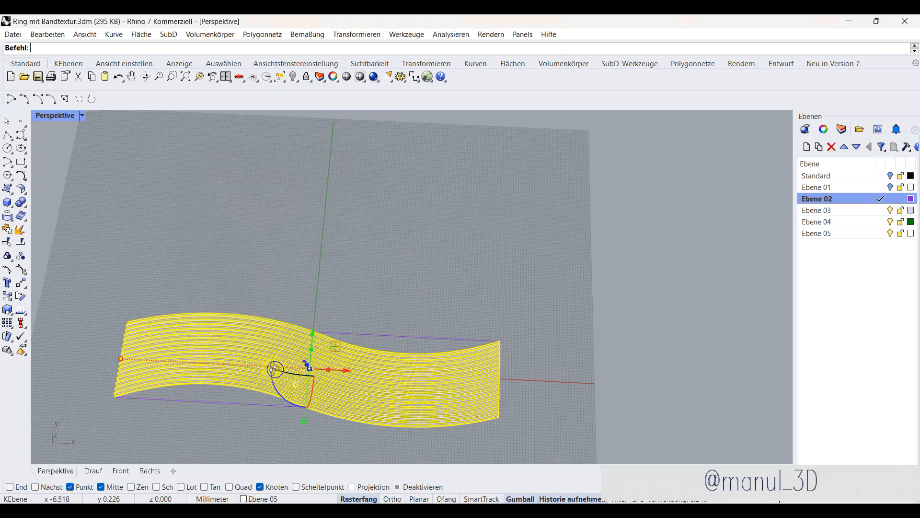
Stretch both end wave curves along Y until the swept surface covers the whole rectangle.
double_click(43, 120)
scroll(210, 156, down, 4)
drag(252, 165, 217, 199)
shift+drag(138, 165, 159, 195)
right_drag(450, 229, 551, 226)
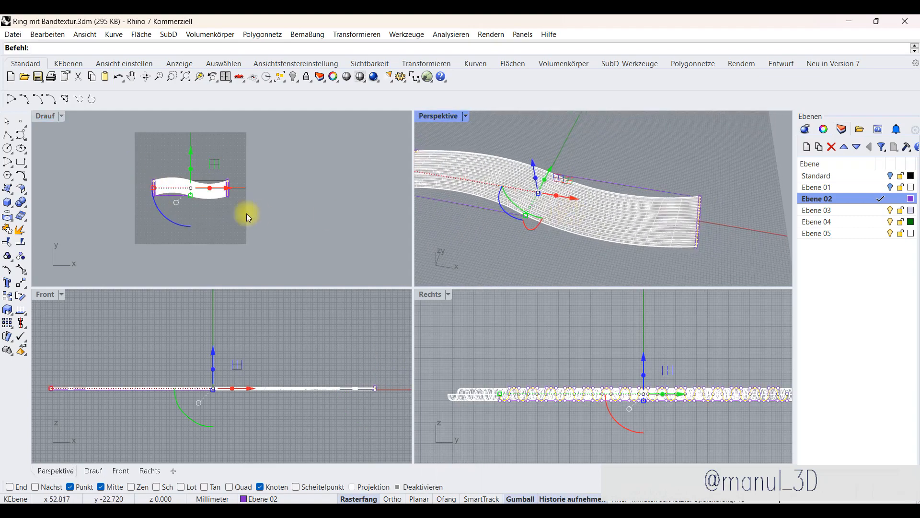
scroll(184, 193, up, 2)
scroll(185, 193, up, 3)
drag(186, 195, 187, 206)
click(286, 224)
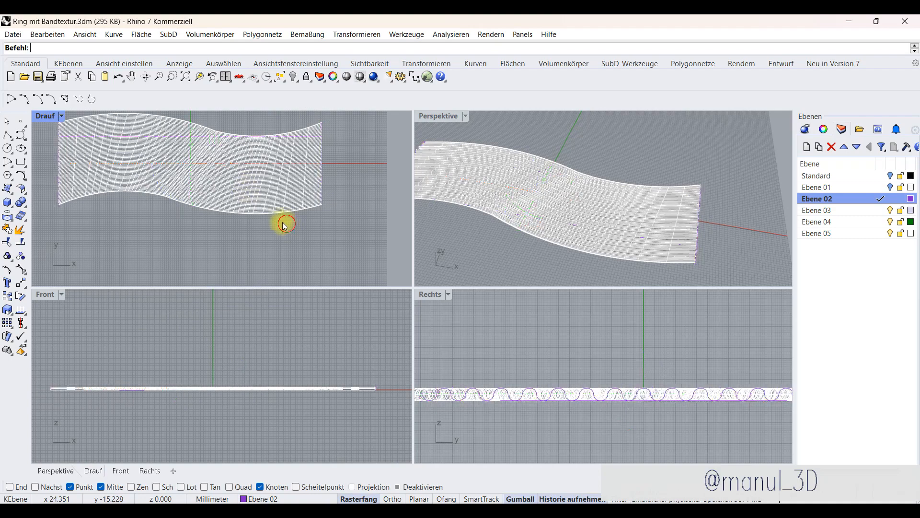
Split the wavy surface with the rectangle in the Drauf view and delete the pieces outside it.
double_click(47, 117)
click(203, 134)
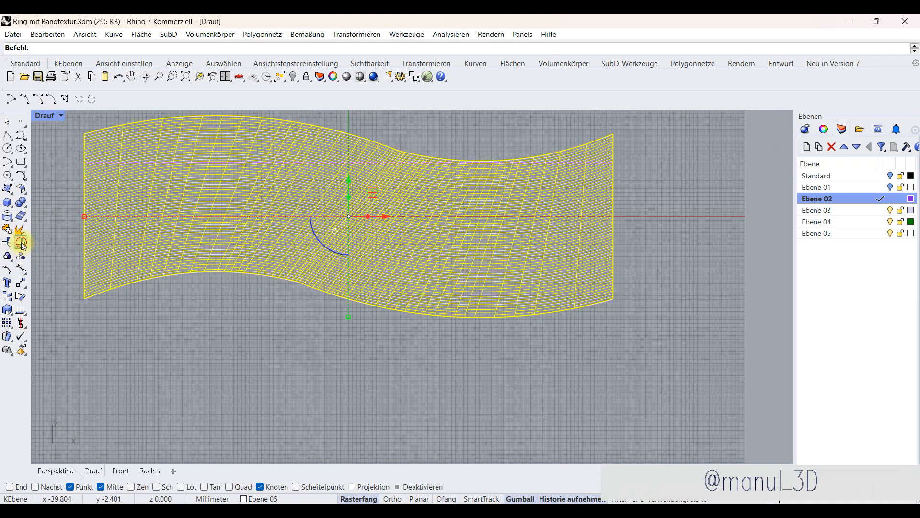
click(127, 165)
right_click(128, 165)
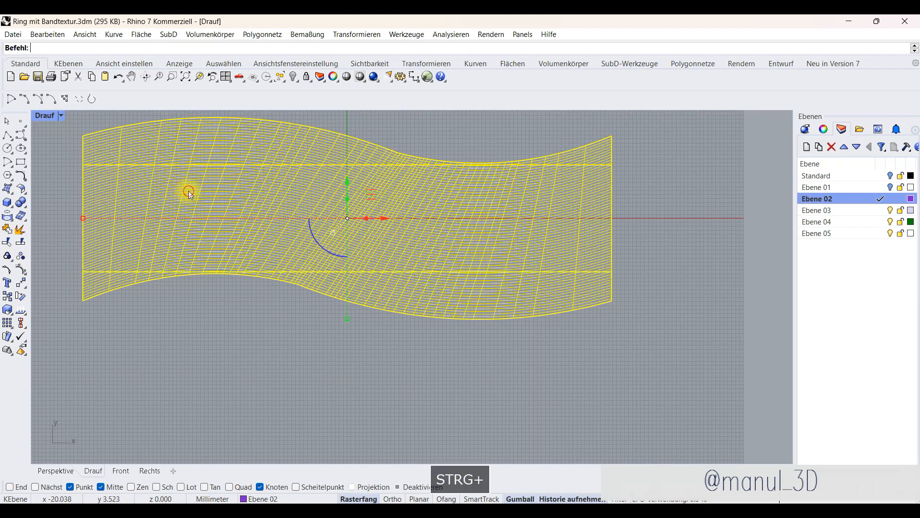
key(Delete)
double_click(50, 114)
Create a flat planar surface from the rectangle beneath the wavy relief.
right_drag(602, 214, 618, 196)
scroll(619, 196, up, 7)
click(556, 204)
right_drag(528, 199, 630, 212)
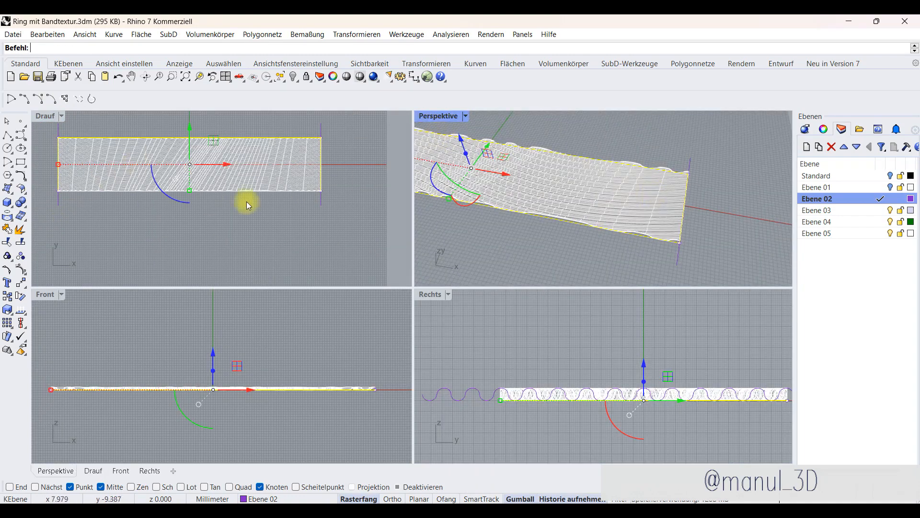
click(8, 189)
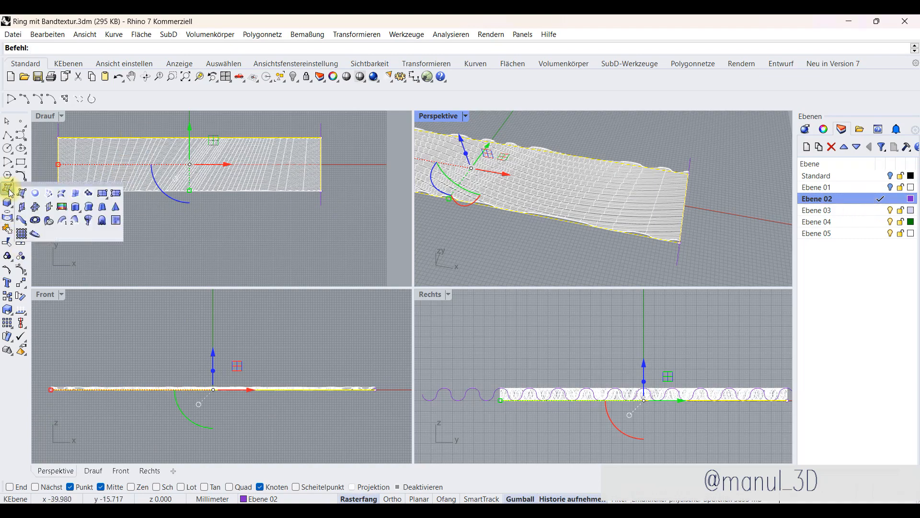
click(35, 195)
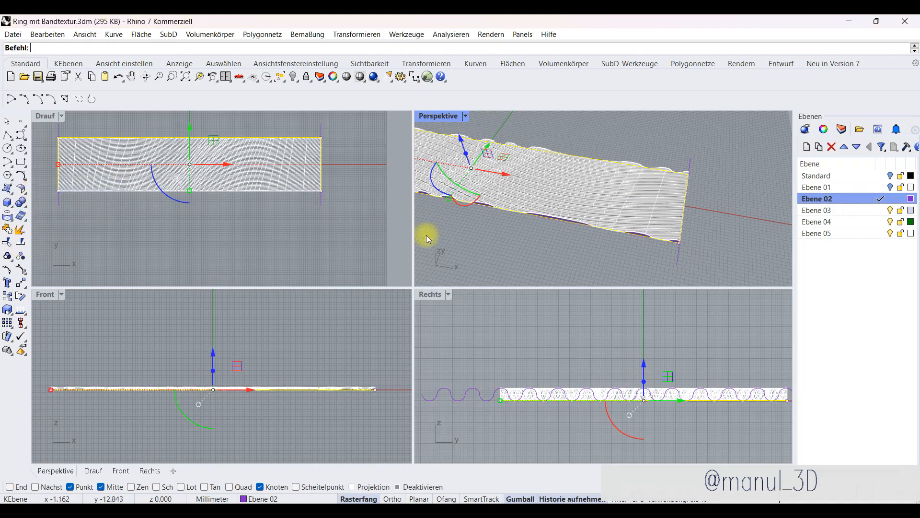
click(547, 232)
Move the relief, its base surface and all related curves together towards positive Y, clear of the origin.
double_click(437, 117)
scroll(427, 290, down, 5)
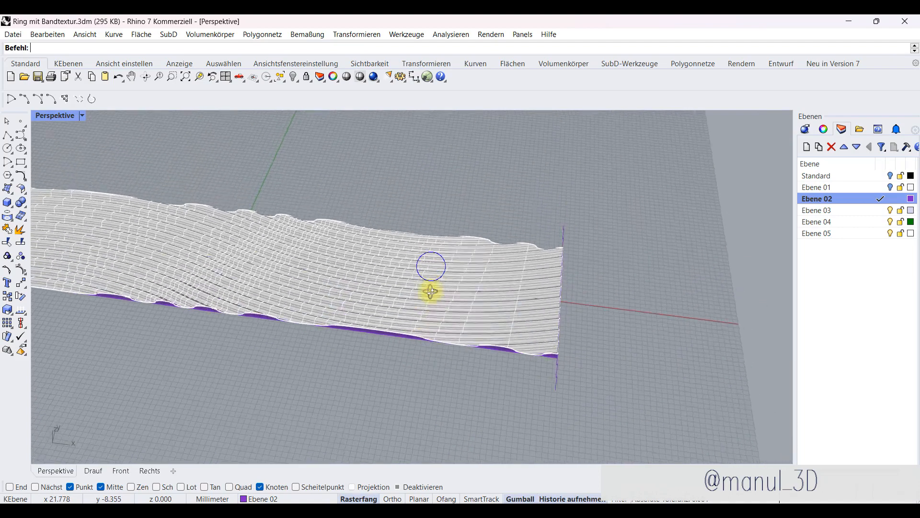
drag(117, 174, 520, 370)
scroll(393, 274, down, 3)
right_drag(391, 270, 394, 298)
scroll(395, 298, up, 4)
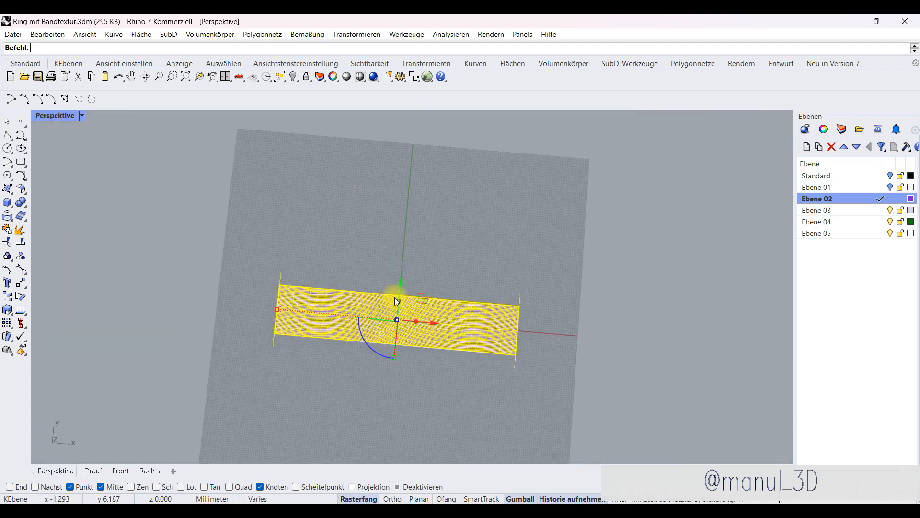
drag(404, 288, 407, 237)
click(458, 366)
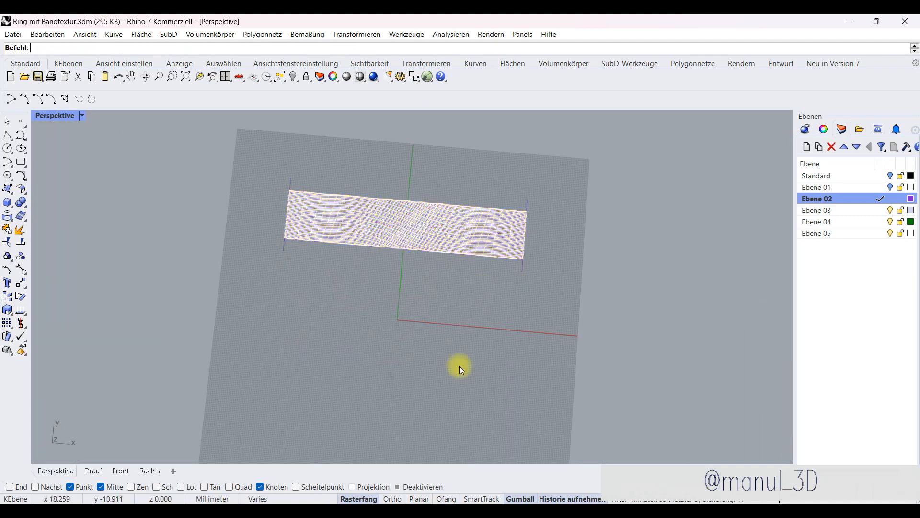
Show layer Ebene 01 so the ring is displayed beside the relief.
right_drag(458, 366, 490, 252)
click(890, 188)
scroll(444, 220, up, 3)
right_drag(425, 240, 436, 205)
scroll(301, 159, up, 4)
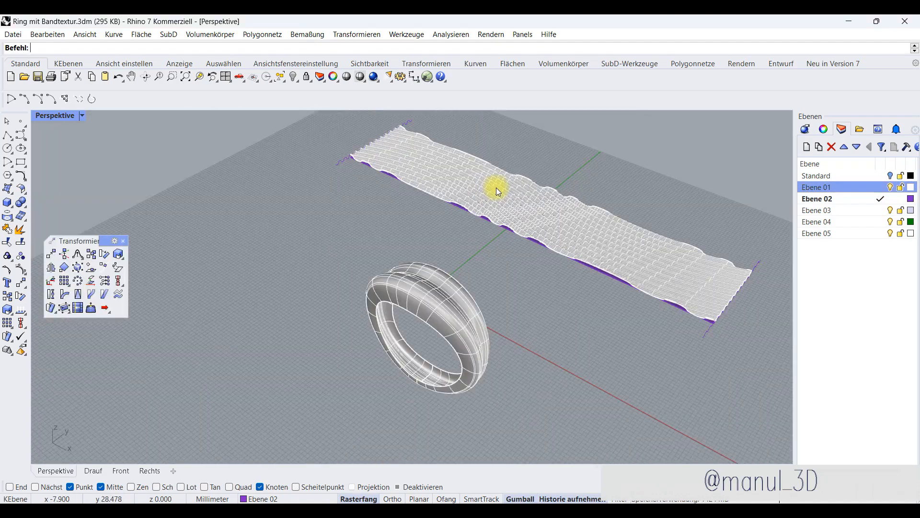
Flow a copy of the wavy relief from the flat base surface onto the ring's outer surface, with Starr=Nein.
click(496, 188)
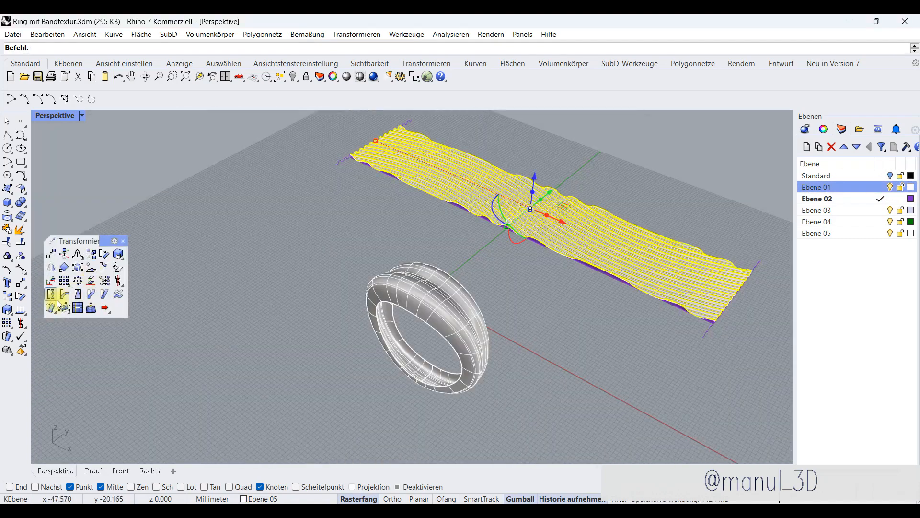
click(52, 305)
click(505, 219)
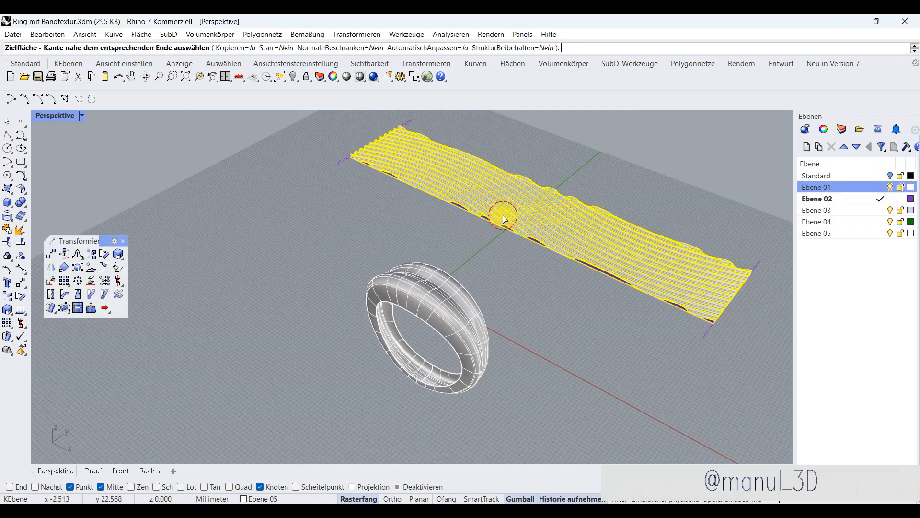
click(409, 295)
Inspect the textured ring from several sides in Arctic display mode, then return to the shaded display.
right_drag(409, 301, 525, 313)
click(82, 116)
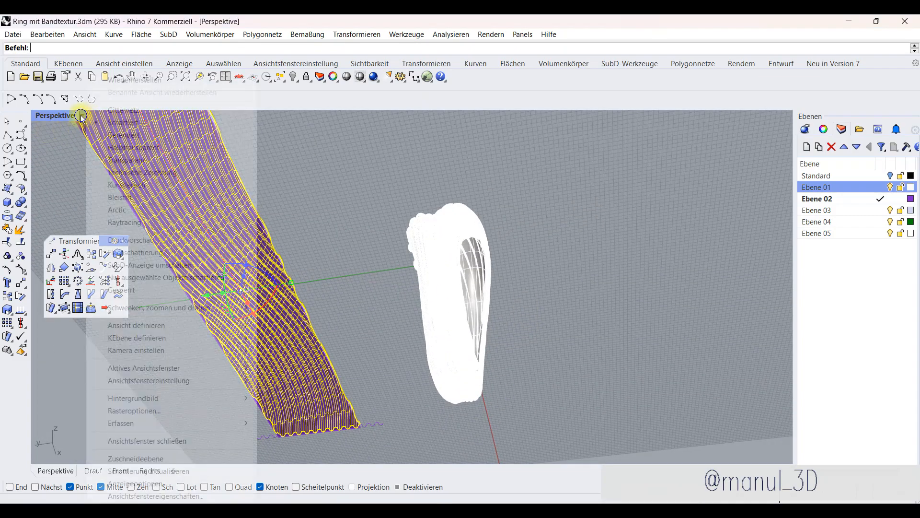
click(114, 207)
right_drag(473, 335, 263, 451)
click(306, 384)
click(82, 117)
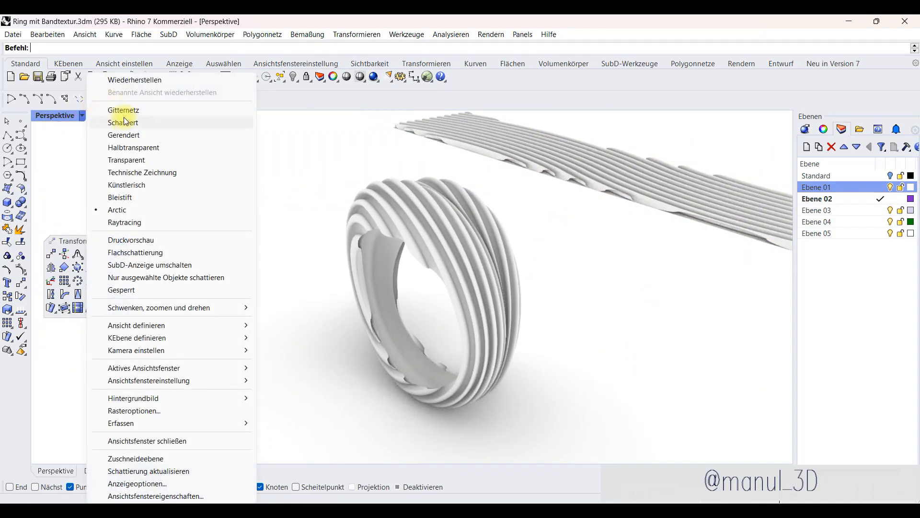
click(124, 123)
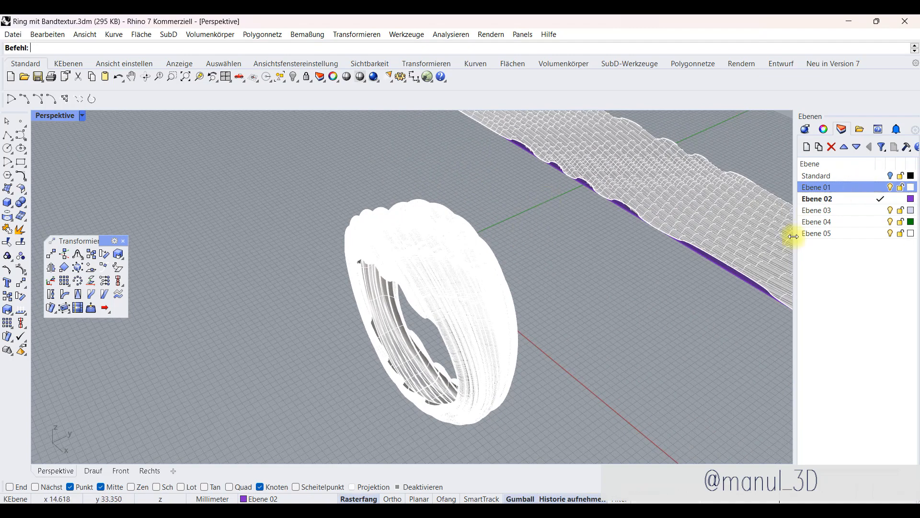
Hide layers Ebene 05 and Ebene 02, and show Standard as the current layer.
click(890, 234)
right_drag(535, 365, 453, 329)
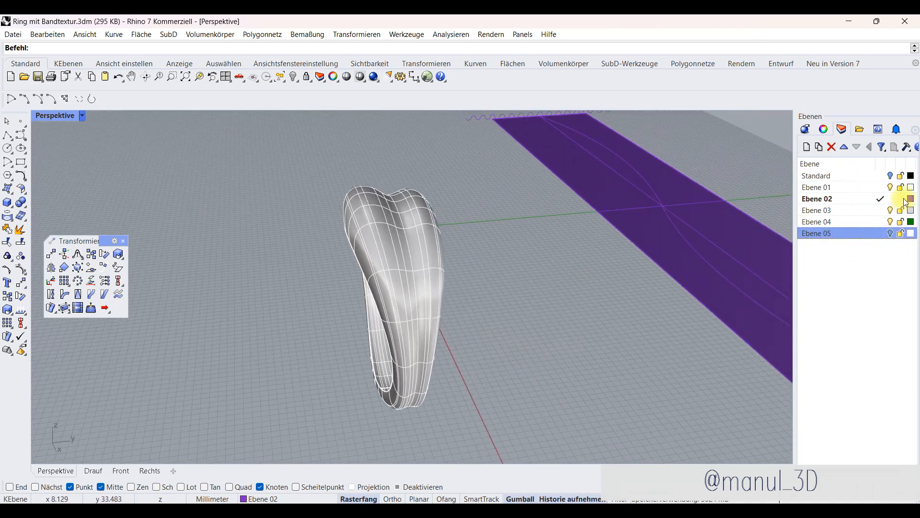
click(891, 176)
click(890, 199)
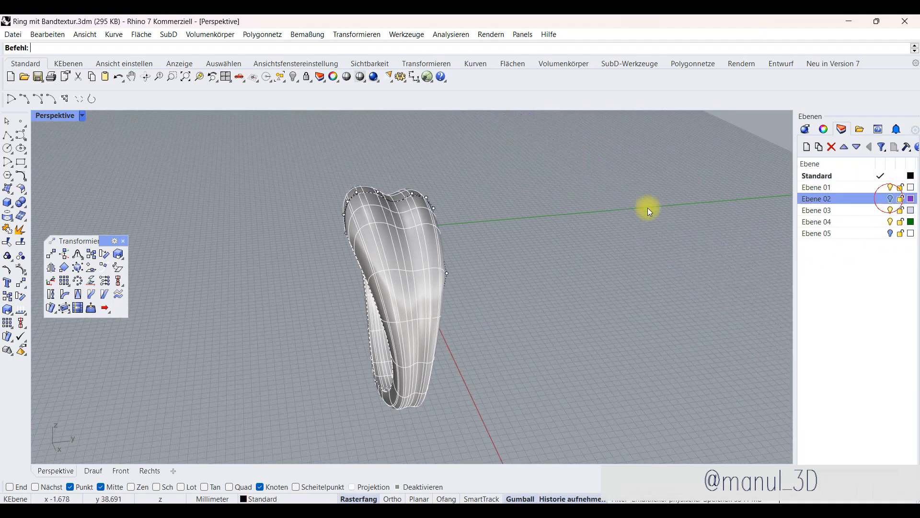
Reshape a crest of the ring's top profile curve by moving its control points in the Rechts view, with layer Ebene 05 shown.
double_click(46, 117)
double_click(437, 298)
drag(473, 152, 527, 191)
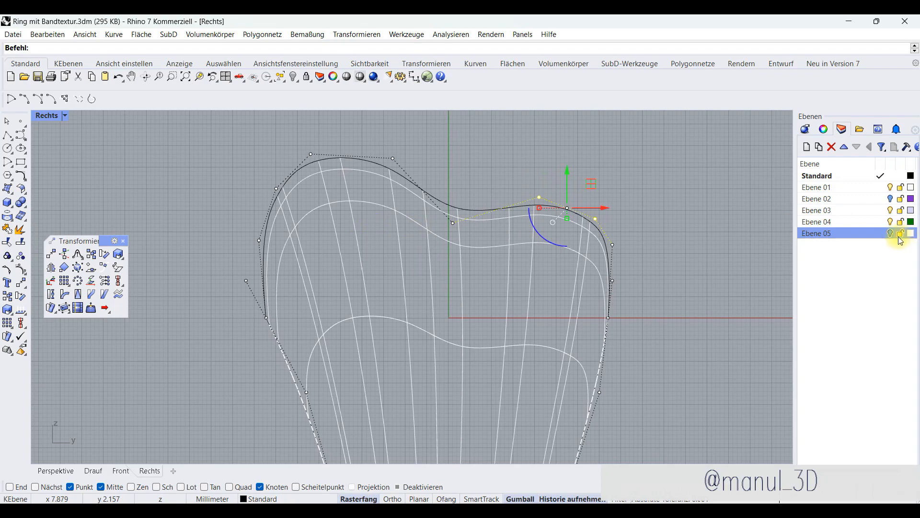
drag(496, 225, 524, 205)
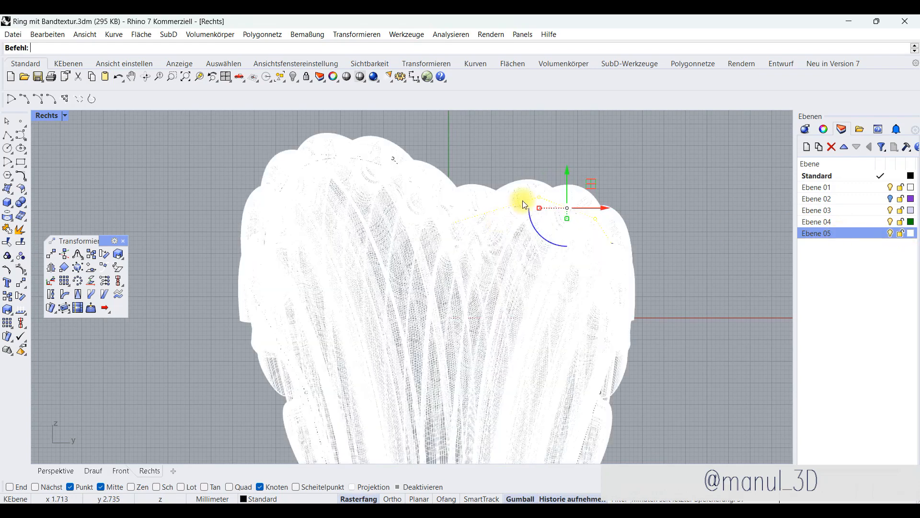
Inspect the updated textured ring in the perspective view using Arctic display mode, then return to the shaded display.
double_click(52, 121)
double_click(431, 115)
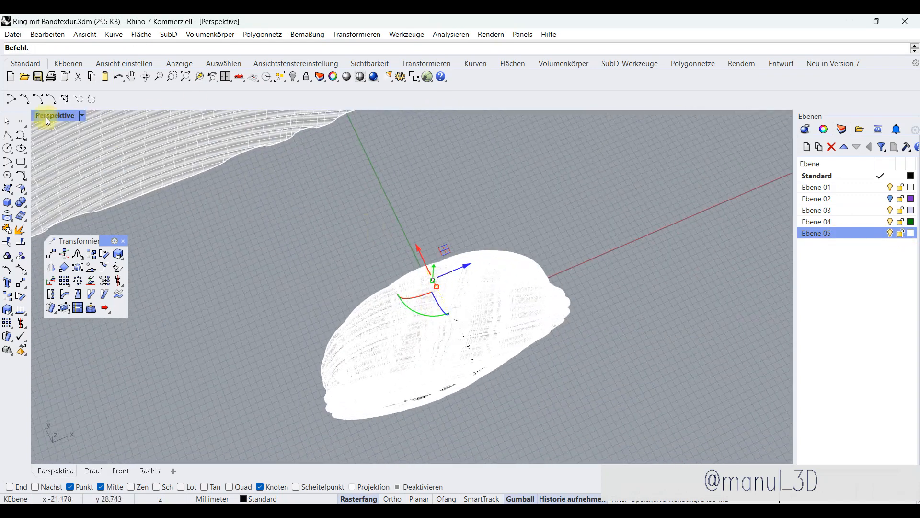
click(47, 122)
click(202, 210)
mouse_move(350, 331)
right_down()
mouse_move(366, 345)
mouse_move(207, 234)
mouse_move(222, 160)
mouse_move(218, 183)
mouse_move(242, 303)
mouse_move(415, 349)
mouse_move(567, 293)
mouse_move(672, 337)
mouse_move(478, 366)
mouse_move(380, 308)
mouse_move(251, 261)
mouse_move(358, 259)
mouse_move(312, 257)
mouse_move(474, 285)
mouse_move(398, 259)
mouse_move(409, 265)
right_up()
click(82, 115)
click(117, 120)
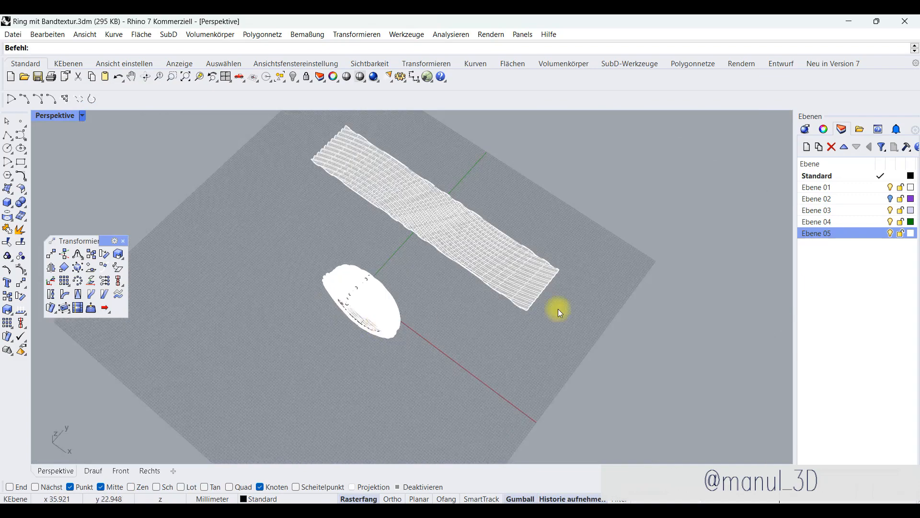
Hide the textured ring and loft a surface between the two inner edges of the smooth ring on layer Ebene 04.
drag(459, 183, 459, 182)
click(294, 77)
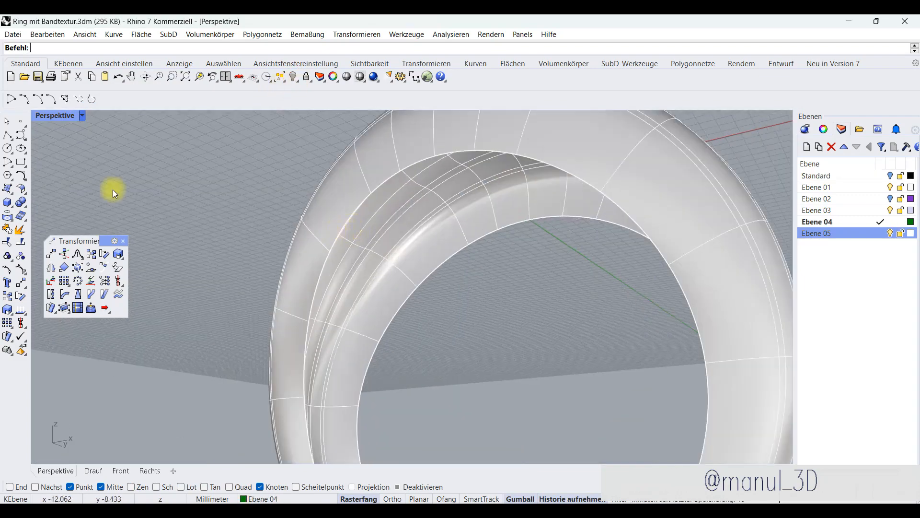
click(59, 194)
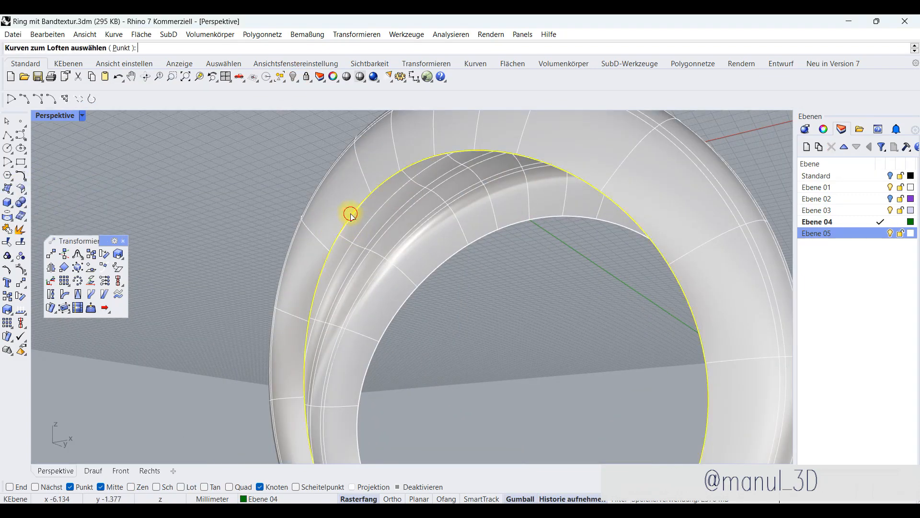
click(426, 276)
right_click(429, 276)
right_click(402, 253)
key(Return)
Widen the lofted inner surface along the finger axis so it extends beyond both sides of the ring.
right_drag(415, 236, 369, 363)
scroll(369, 364, up, 4)
drag(375, 372, 267, 386)
Scale the lofted inner surface very slightly in the Front view, with grid snap and object snaps off.
double_click(55, 116)
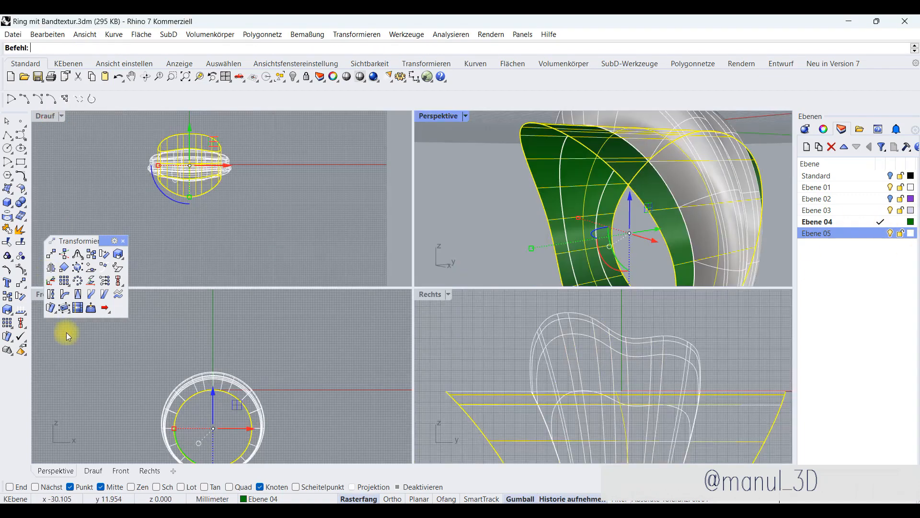
double_click(40, 294)
scroll(361, 273, up, 6)
drag(316, 312, 340, 330)
scroll(341, 325, down, 5)
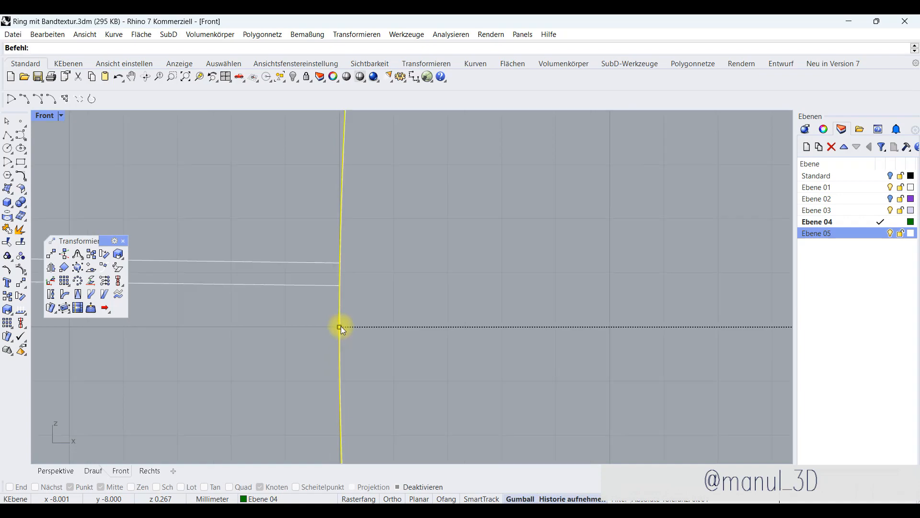
scroll(341, 326, down, 6)
double_click(44, 116)
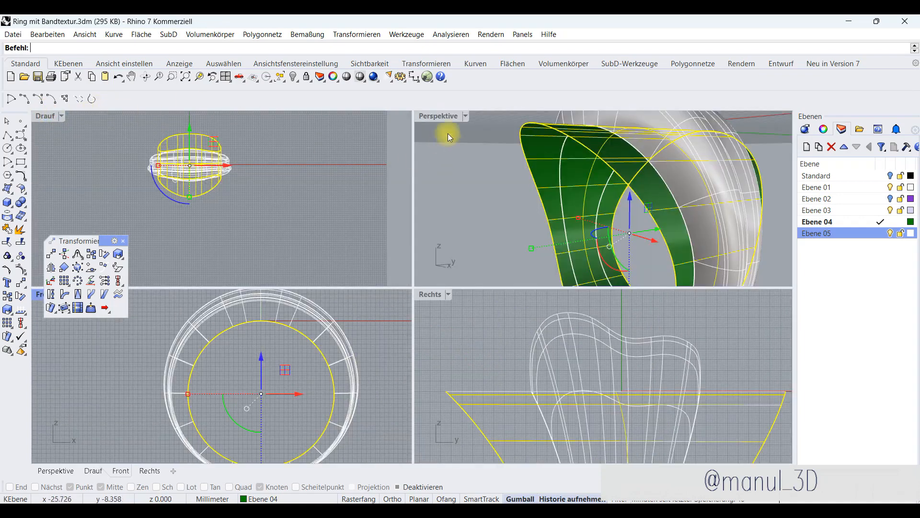
Display the textured ring together with the lofted inner surface in the perspective view and hide layer Ebene 01.
double_click(441, 117)
scroll(355, 312, down, 8)
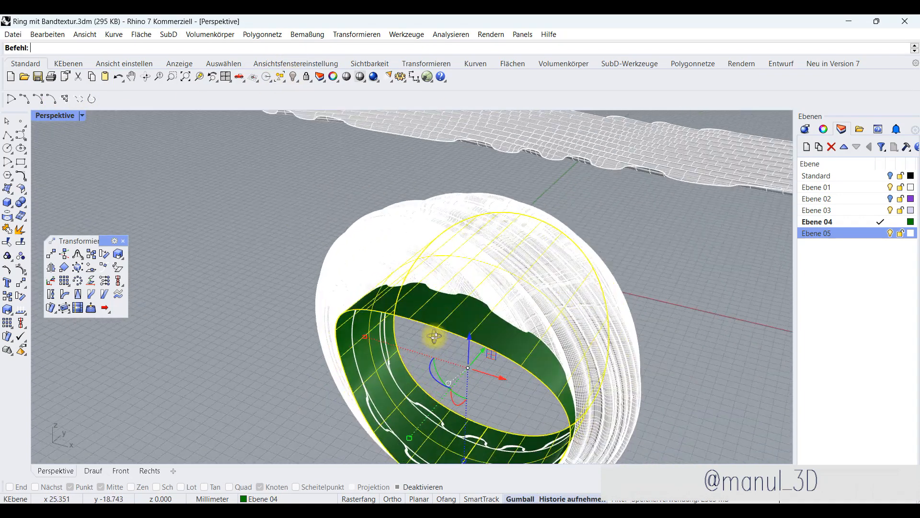
click(410, 257)
click(817, 187)
key(Escape)
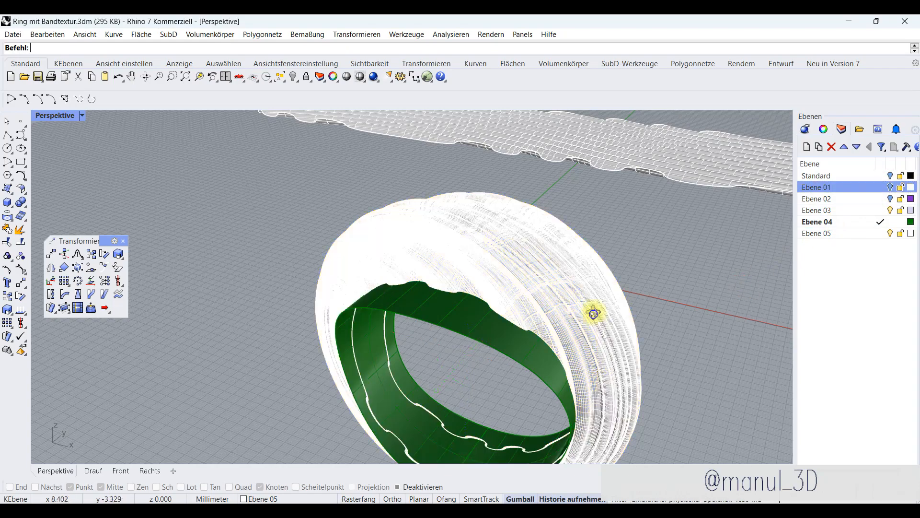
scroll(355, 207, up, 8)
scroll(339, 228, down, 8)
Split the textured ring with the lofted inner surface and delete the ring pieces protruding into the finger opening.
click(411, 220)
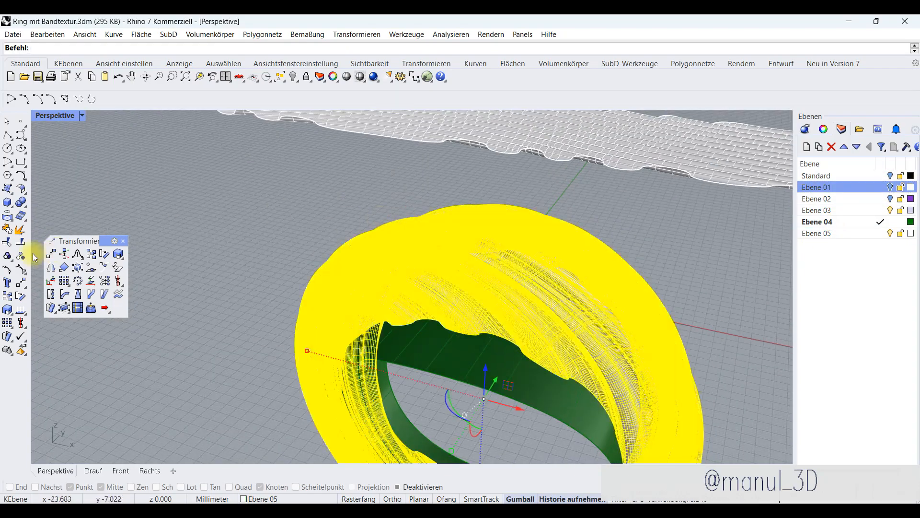
click(401, 345)
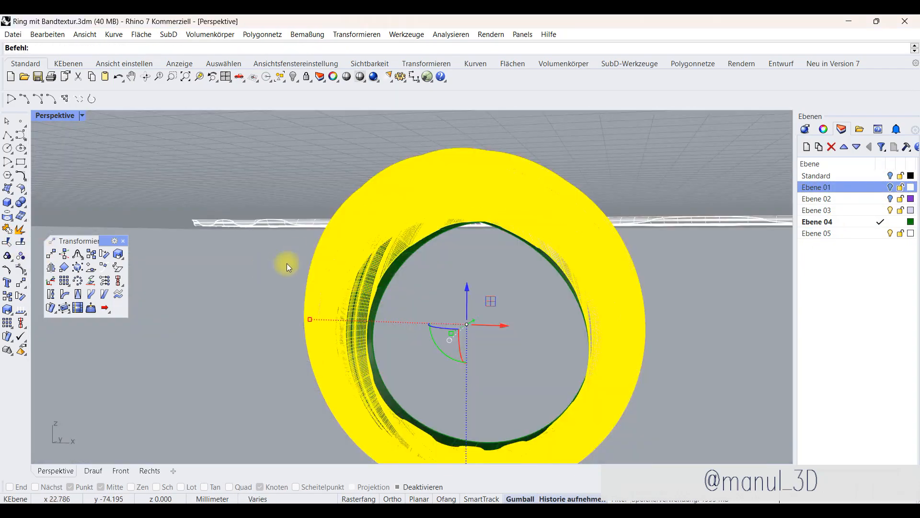
ctrl+click(375, 206)
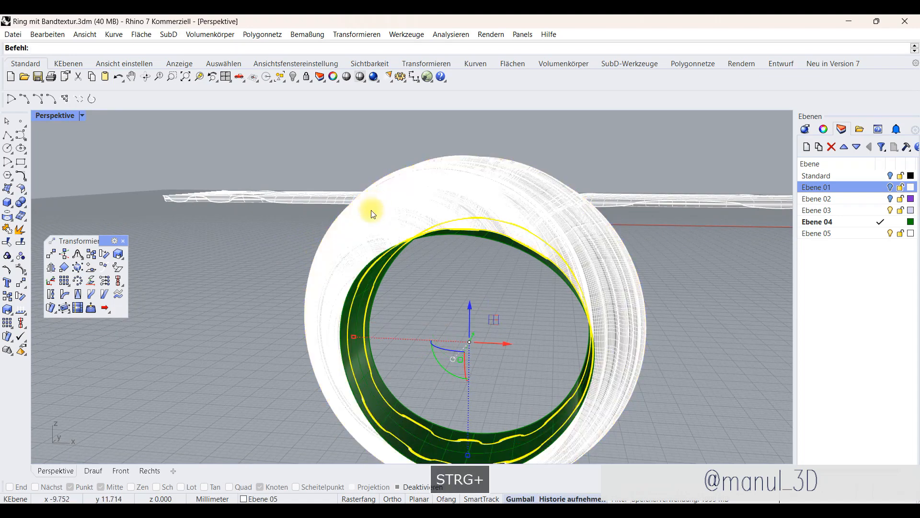
key(Delete)
Split the lofted inner surface with the textured ring and delete the parts that do not line the ring.
right_drag(374, 256, 401, 302)
click(372, 301)
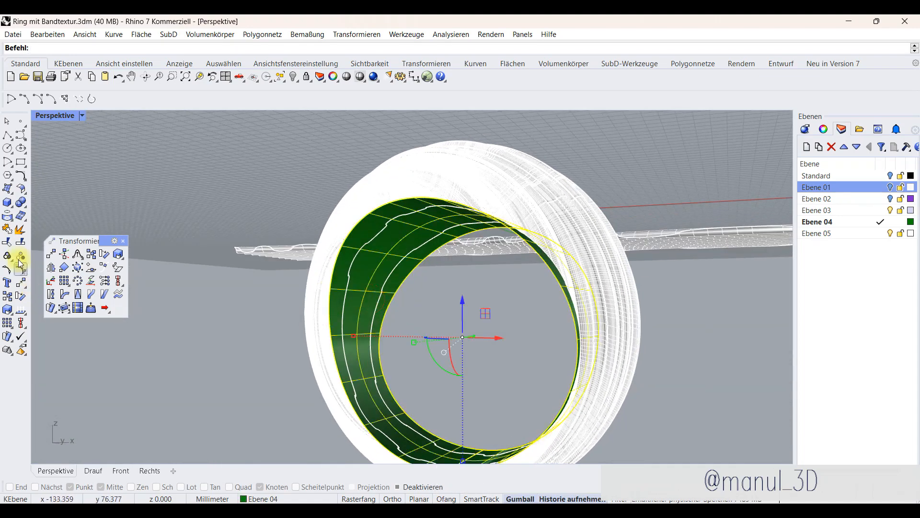
click(352, 206)
right_click(351, 206)
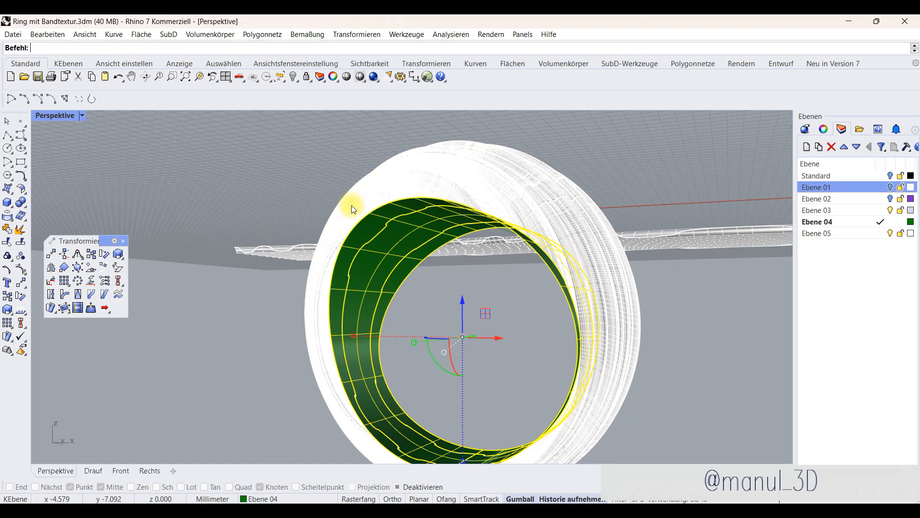
ctrl+click(387, 253)
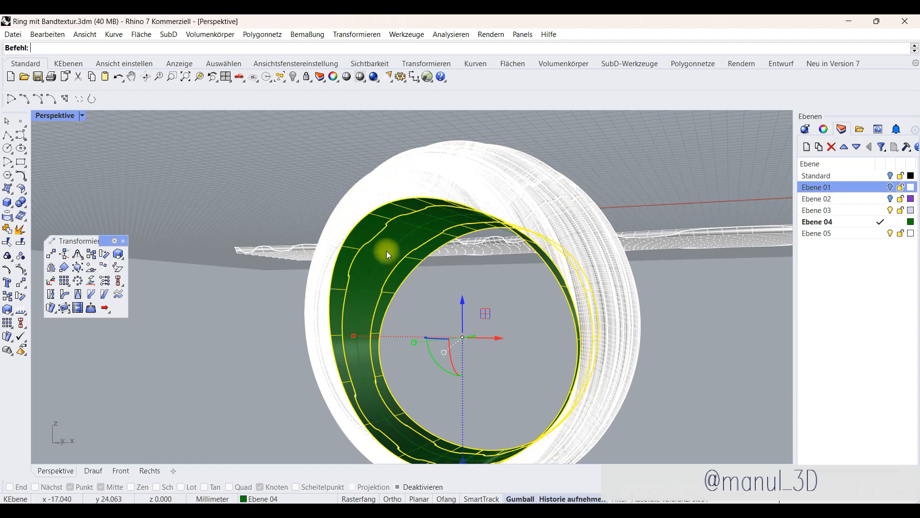
key(Delete)
Join the textured ring and the trimmed inner surface into one object, then hide the flat relief.
shift+click(352, 229)
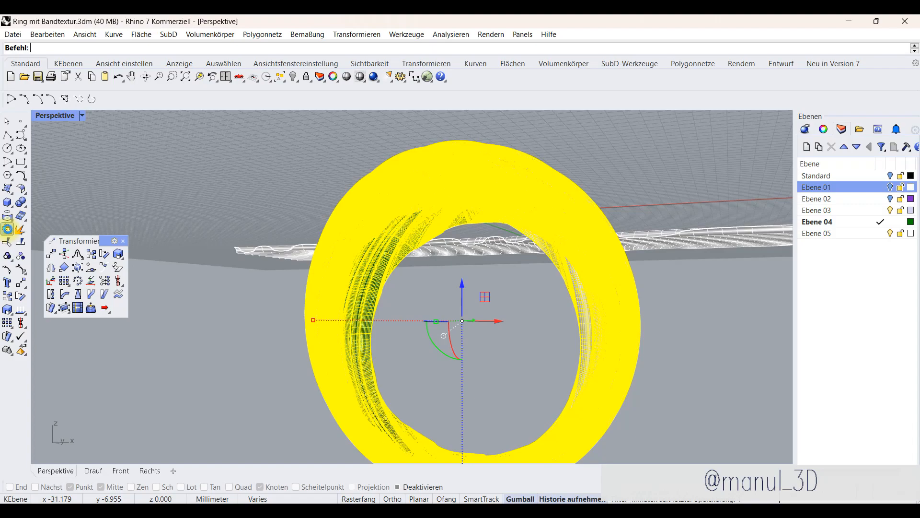
click(283, 272)
click(295, 252)
click(293, 78)
Check the joined ring in a shaded preview from several sides.
right_drag(292, 205, 366, 331)
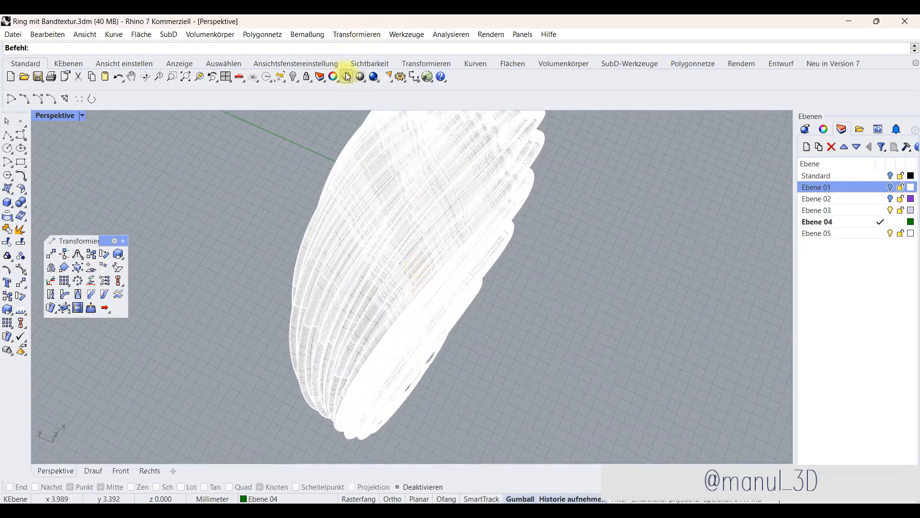
click(348, 77)
mouse_move(509, 289)
right_down()
mouse_move(338, 133)
mouse_move(370, 255)
mouse_move(486, 304)
mouse_move(508, 300)
mouse_move(462, 251)
right_up()
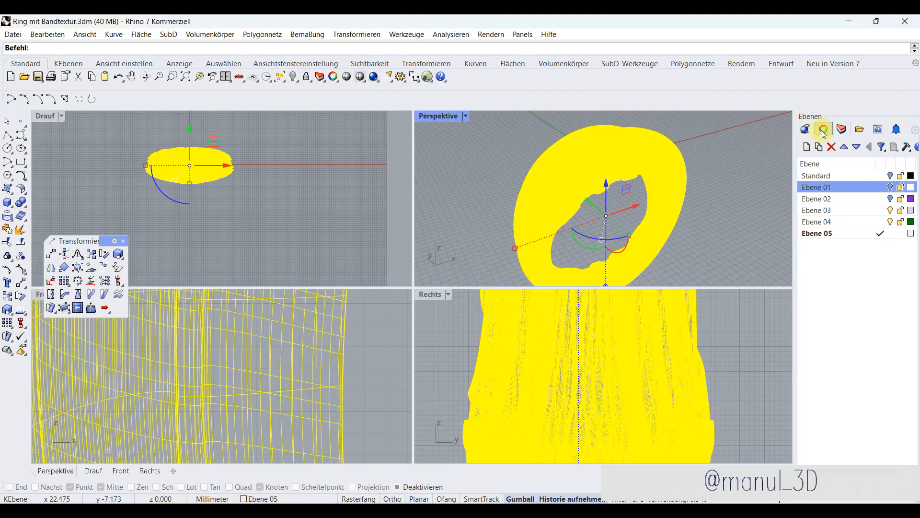
Assign a new material of type Metall to the joined ring.
click(823, 129)
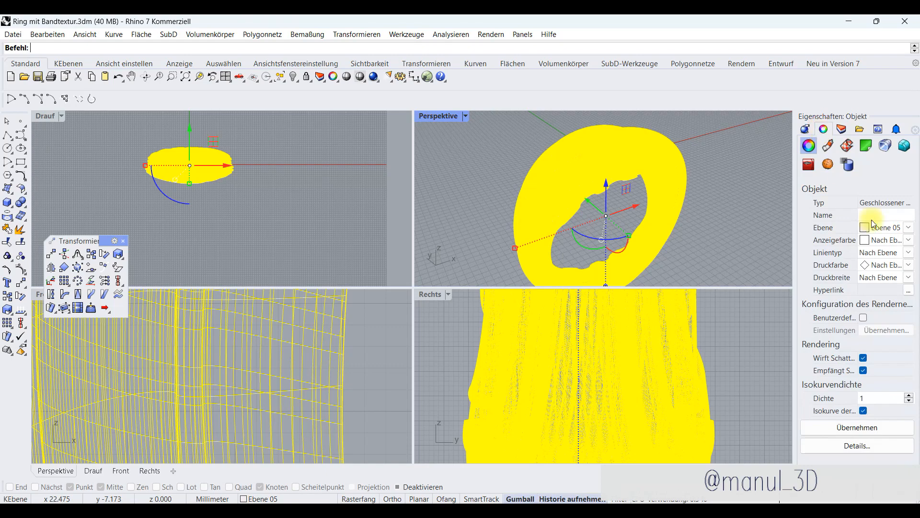
click(831, 146)
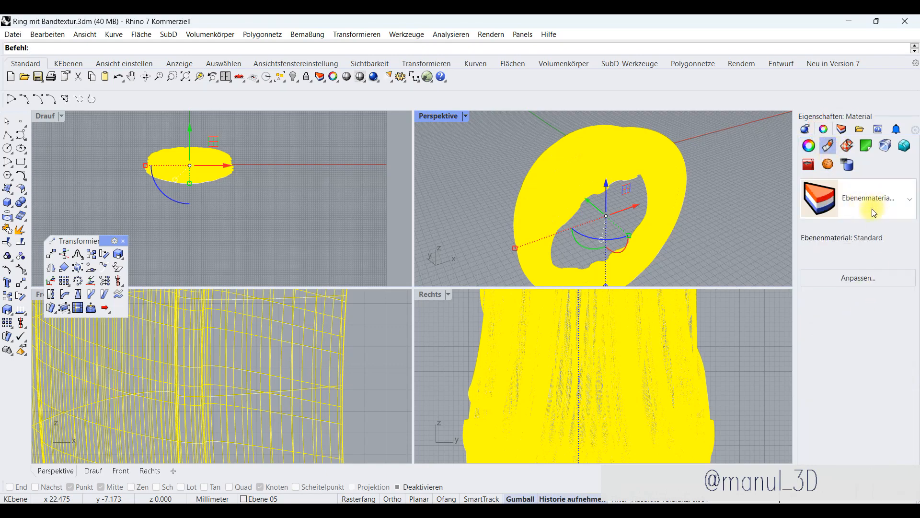
click(875, 212)
mouse_move(842, 264)
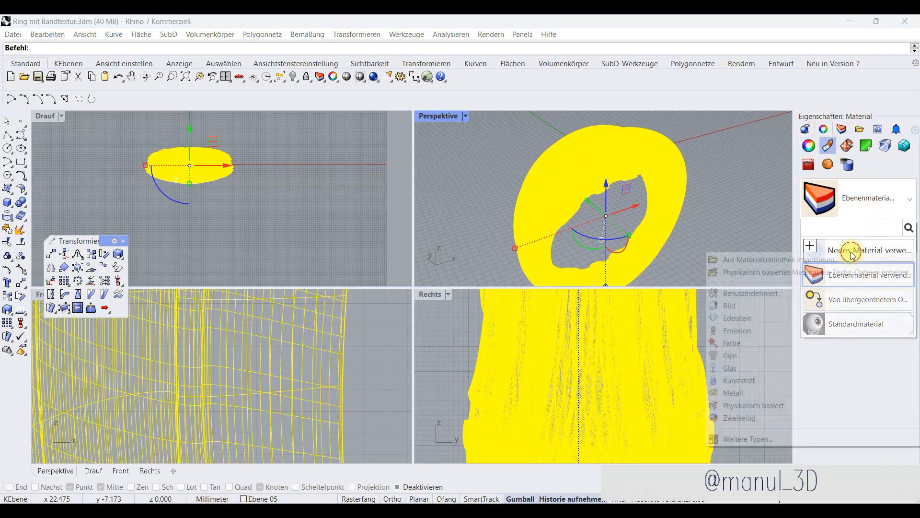
click(738, 392)
Set the colour of the ring's Metall material to the preset Gelbgold.
click(887, 198)
click(860, 355)
click(861, 342)
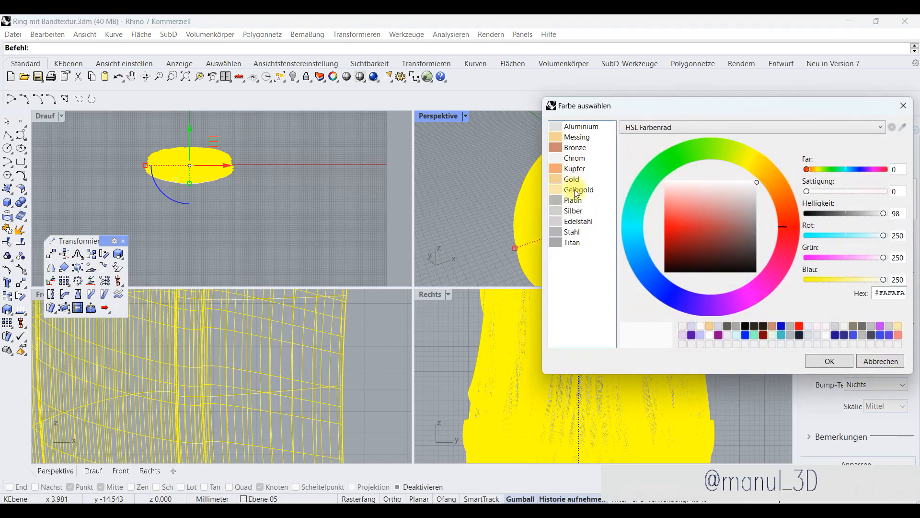
click(577, 190)
click(826, 360)
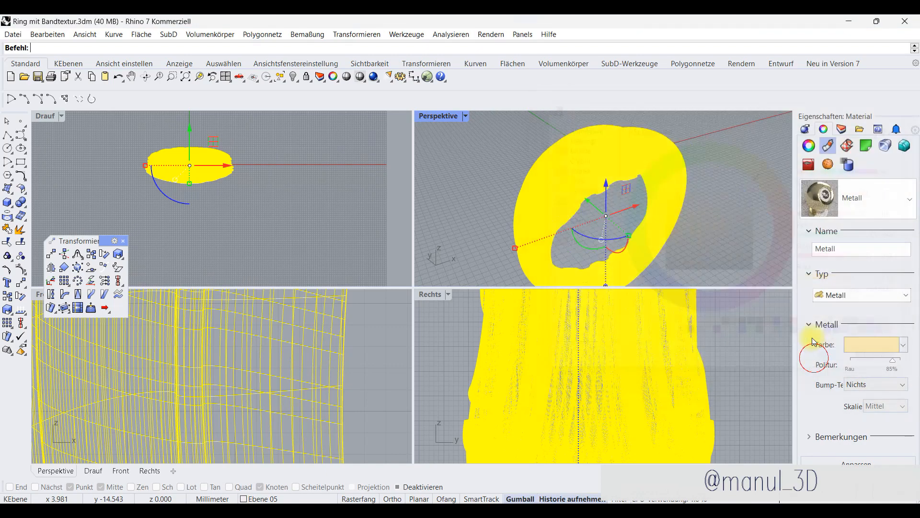
Display the perspective view in Gerendert mode and examine the gold ring.
double_click(445, 116)
click(87, 118)
click(139, 135)
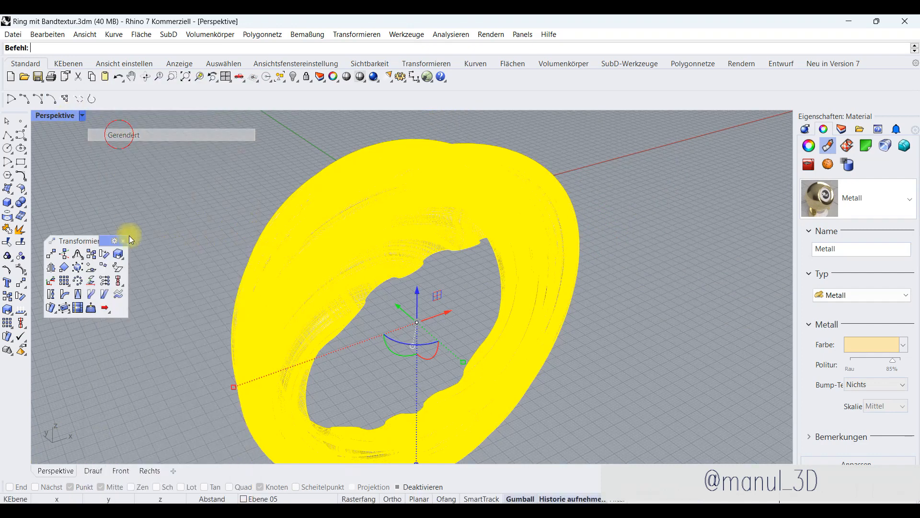
click(723, 238)
scroll(548, 295, down, 6)
right_drag(547, 294, 517, 343)
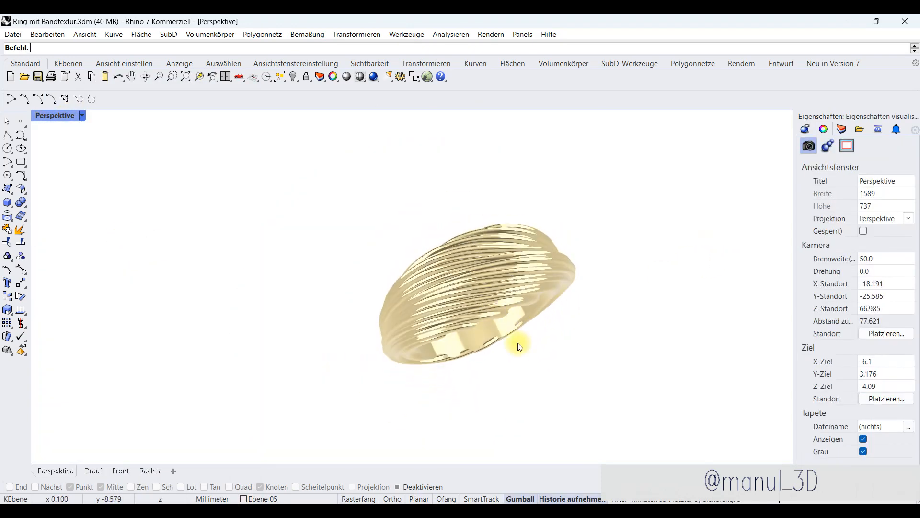
scroll(479, 298, up, 4)
Lower the Politur of the ring's gold material for a more matte finish and view the ring from several sides.
click(564, 274)
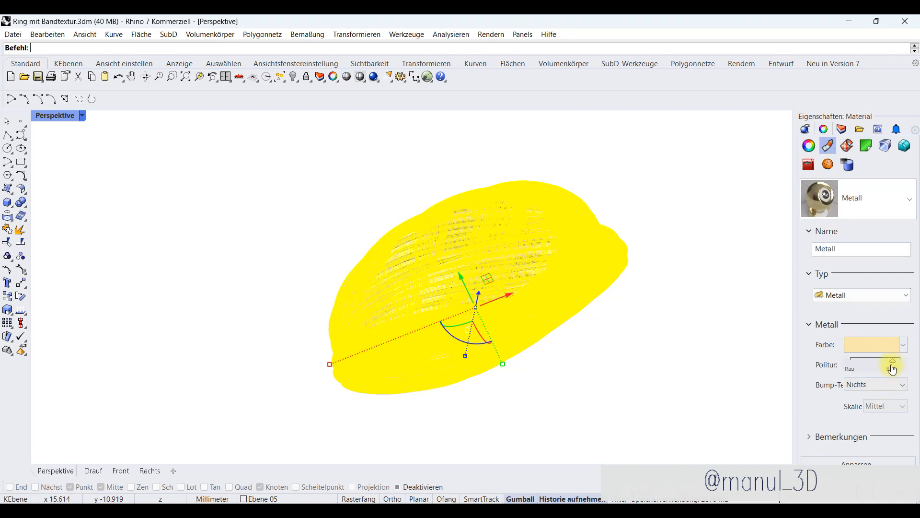
drag(891, 366, 868, 361)
click(610, 335)
right_drag(427, 304, 529, 295)
scroll(423, 331, up, 5)
right_drag(423, 331, 544, 312)
scroll(498, 277, up, 4)
right_drag(498, 276, 515, 287)
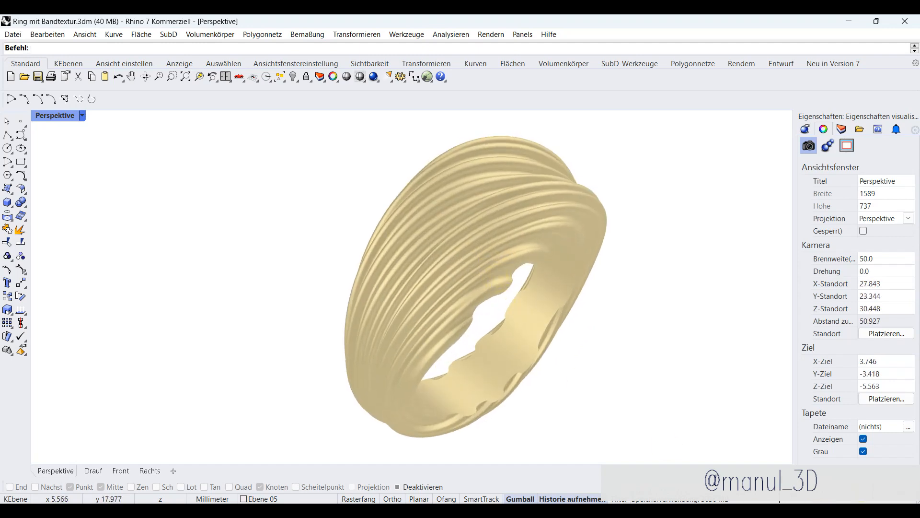